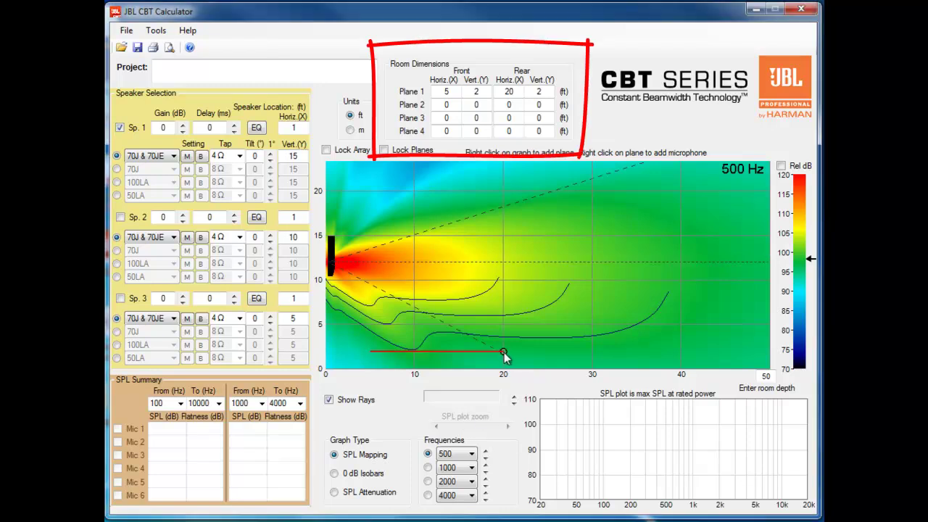
Slope Plane 1 from about 9.8 ft deep, 1.8 ft high, up to 43.4 ft deep, 10 ft high.
left_click_drag(503, 351, 545, 353)
mouse_move(626, 352)
left_mouse_down()
mouse_move(705, 311)
mouse_move(710, 282)
left_mouse_up()
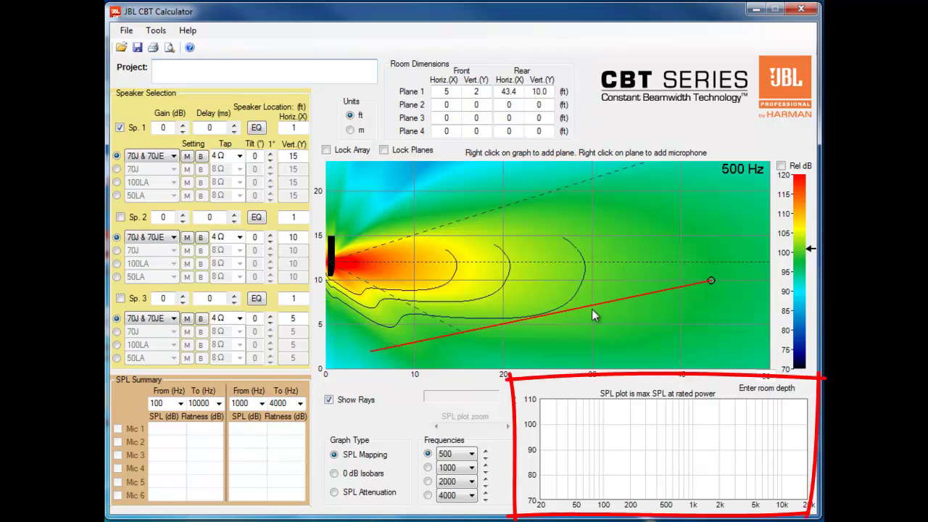
left_click(373, 351)
left_click_drag(370, 351, 414, 355)
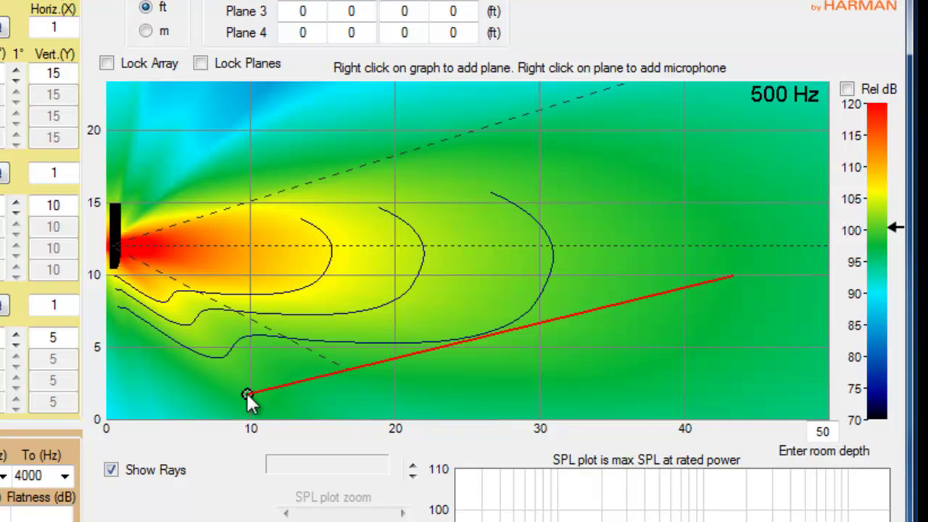
Add a second listening plane spanning about 34–48 ft deep, rising from 13 to 18 ft high.
right_click(565, 192)
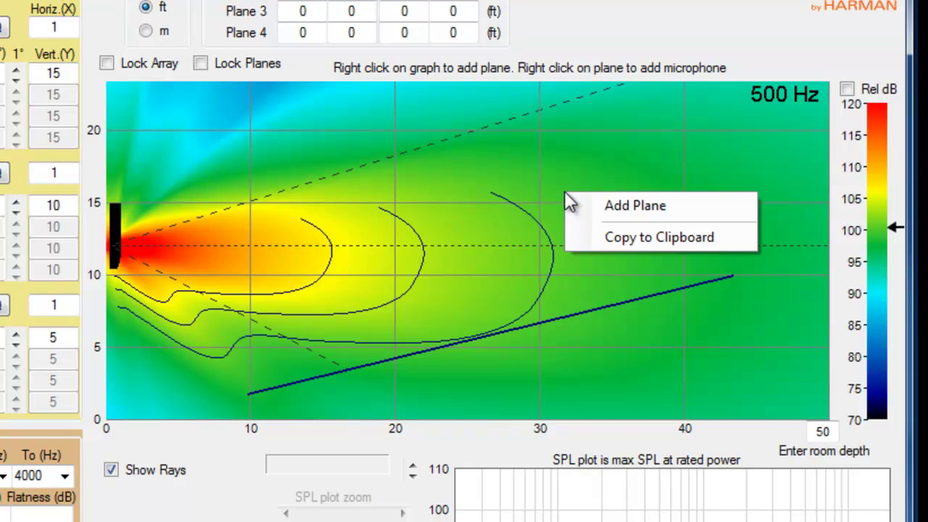
left_click(624, 210)
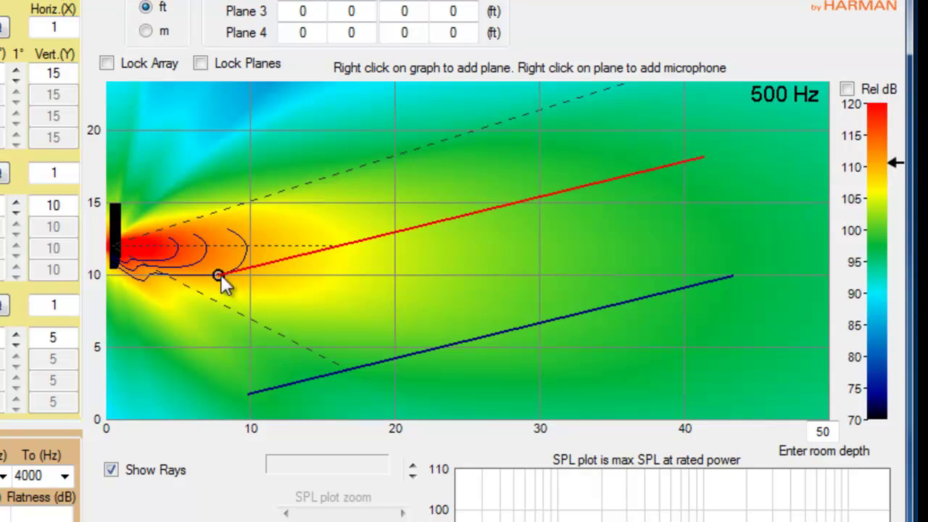
left_click_drag(221, 275, 579, 209)
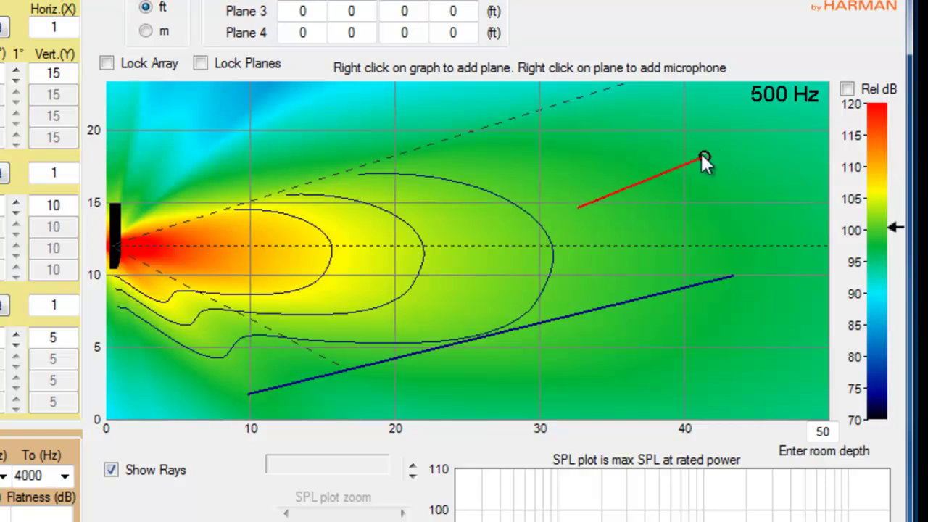
left_click_drag(703, 156, 789, 133)
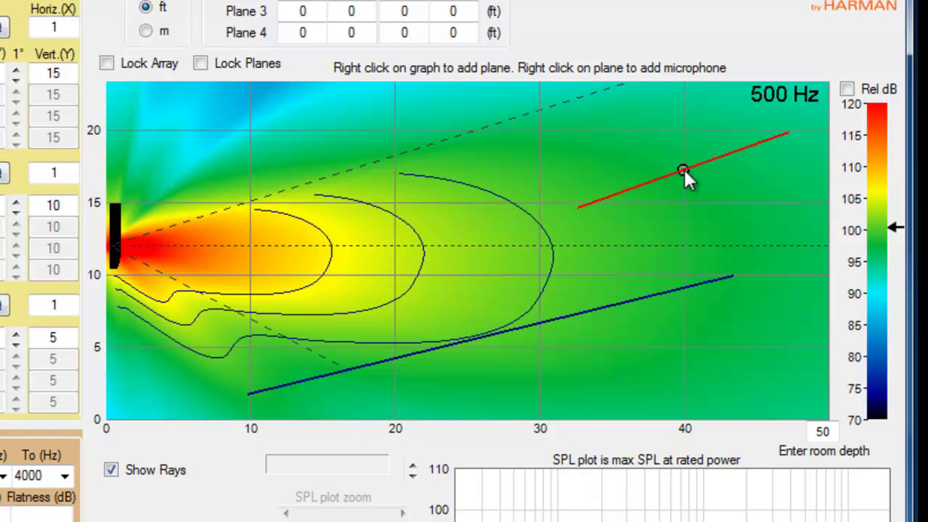
left_click_drag(683, 167, 700, 180)
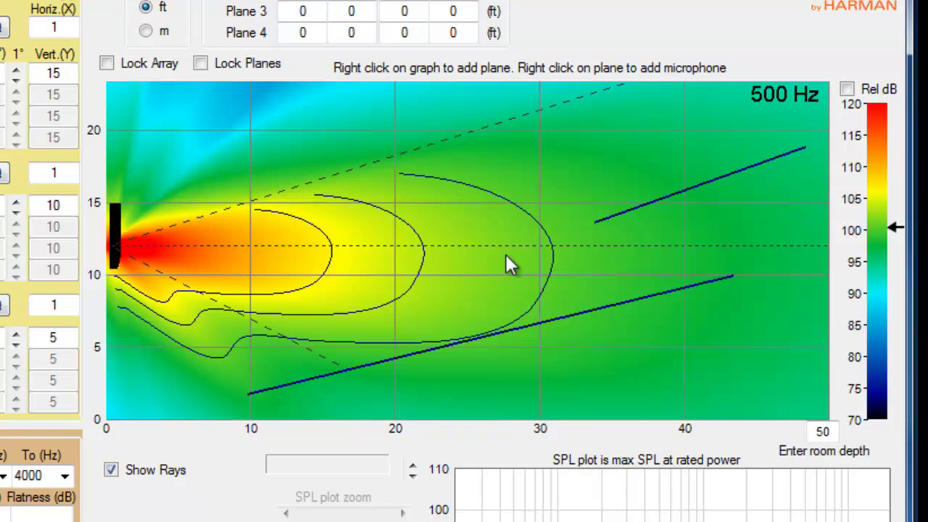
Place microphones 1–4 along the lower plane, sliding mic 1 closer to the speaker.
right_click(346, 370)
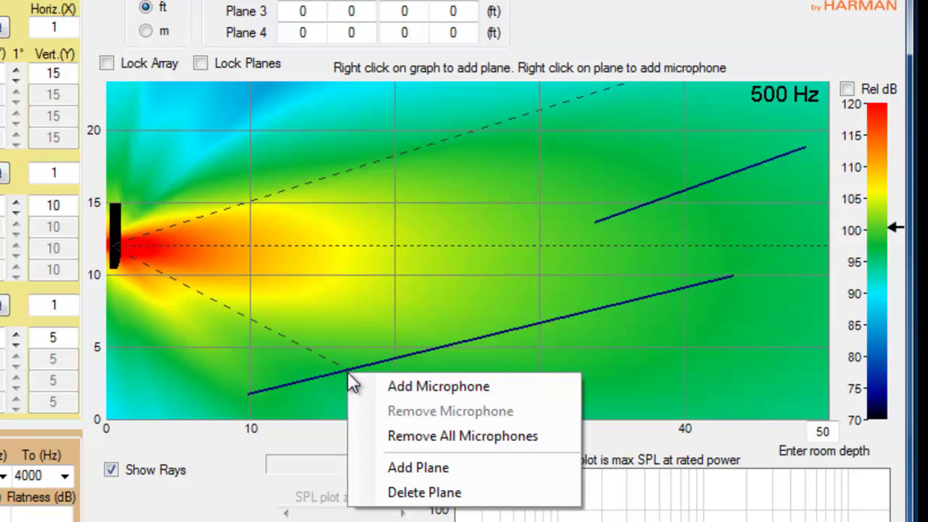
left_click(408, 388)
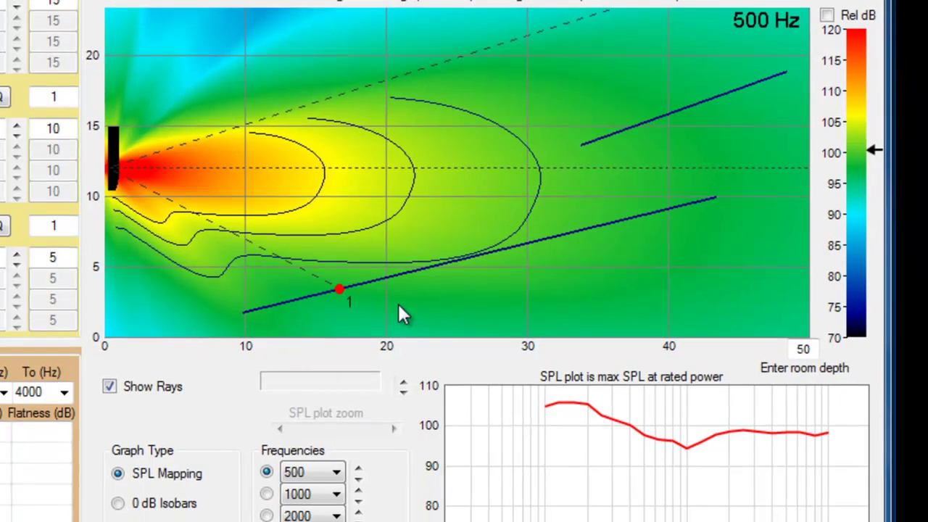
left_click_drag(339, 288, 287, 303)
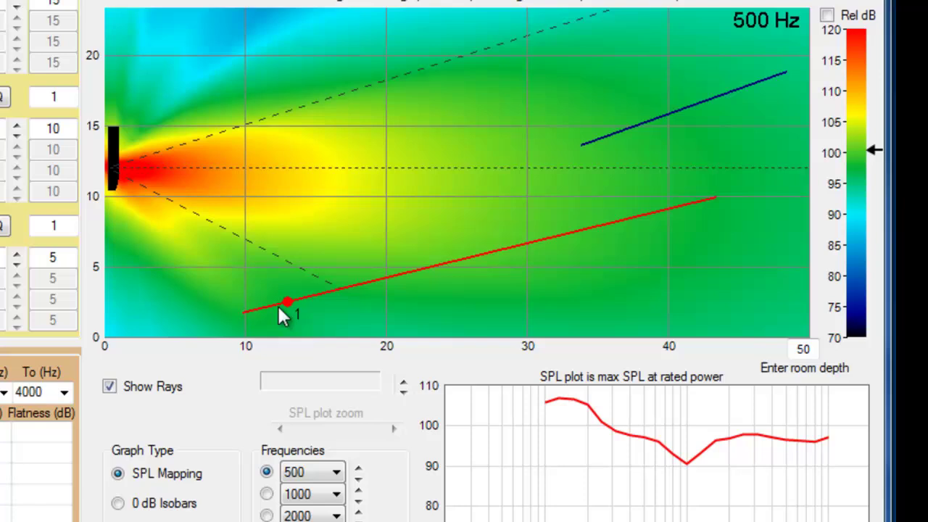
right_click(385, 287)
left_click(440, 291)
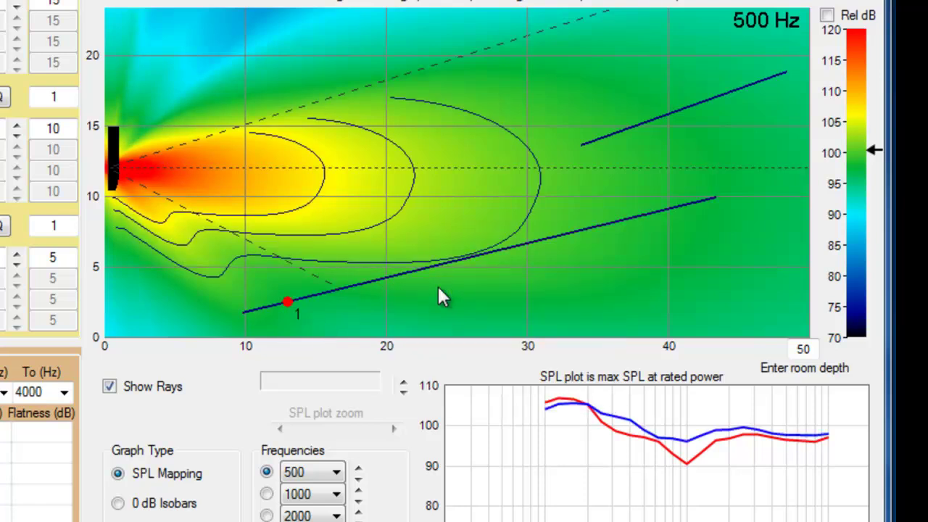
left_click(481, 257)
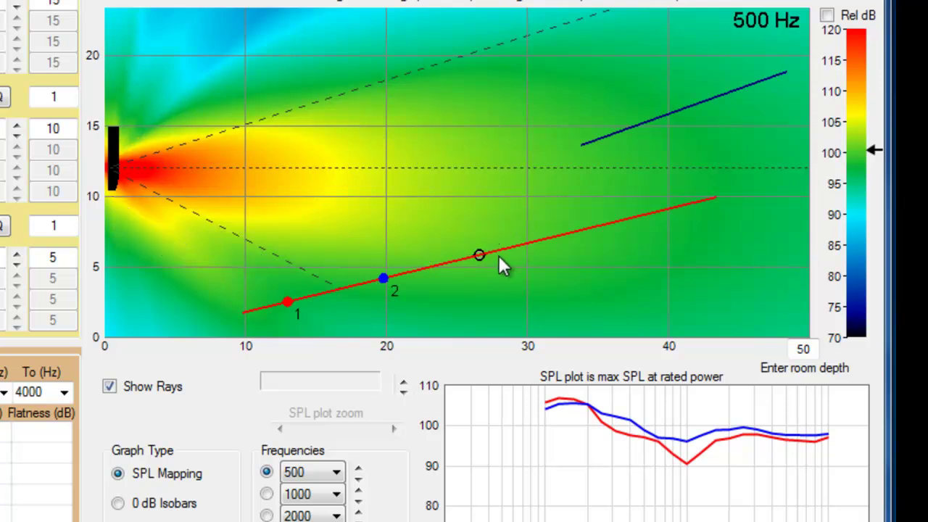
right_click(493, 250)
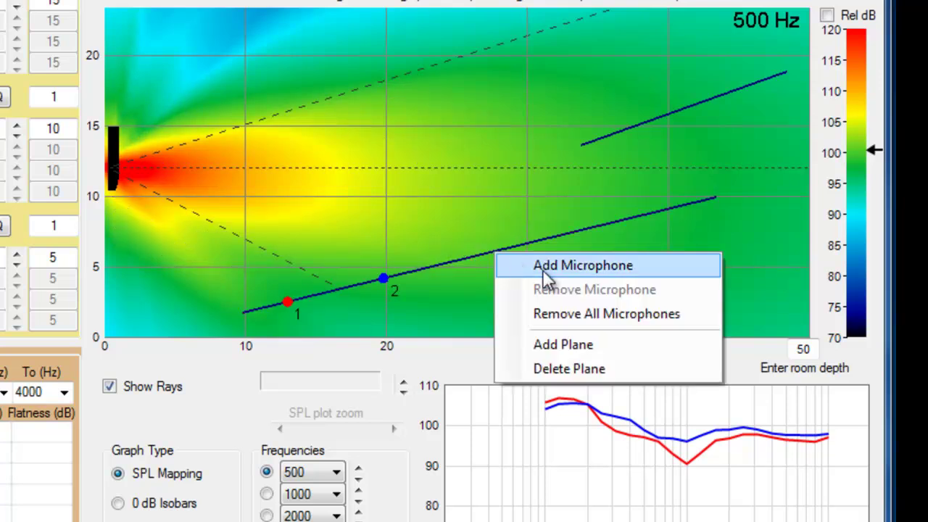
left_click(543, 269)
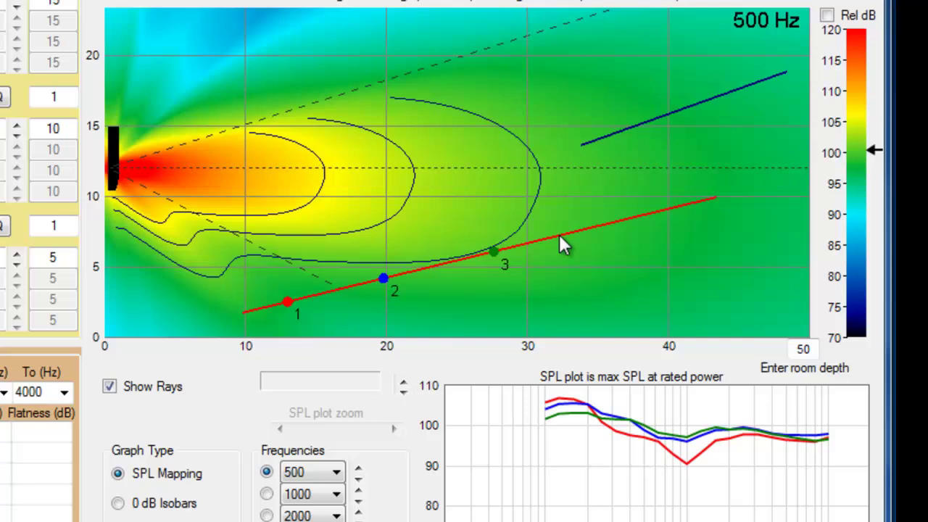
right_click(580, 242)
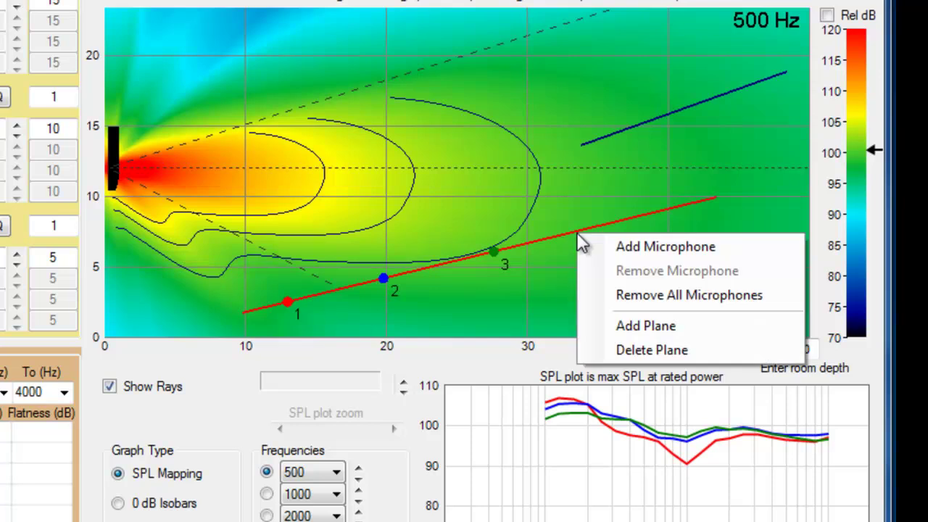
left_click(627, 245)
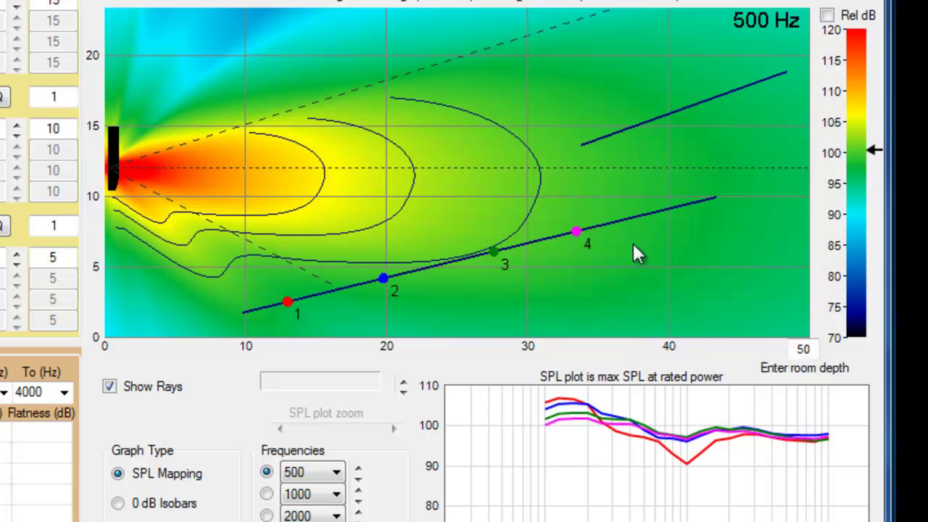
Add microphones 5 and 6 on the upper plane, the last near its far end.
right_click(638, 124)
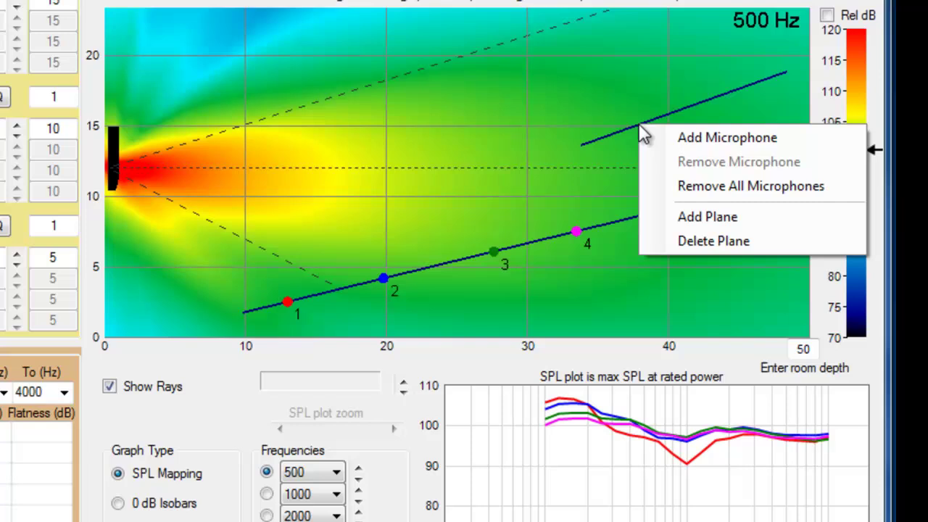
left_click(687, 139)
right_click(717, 96)
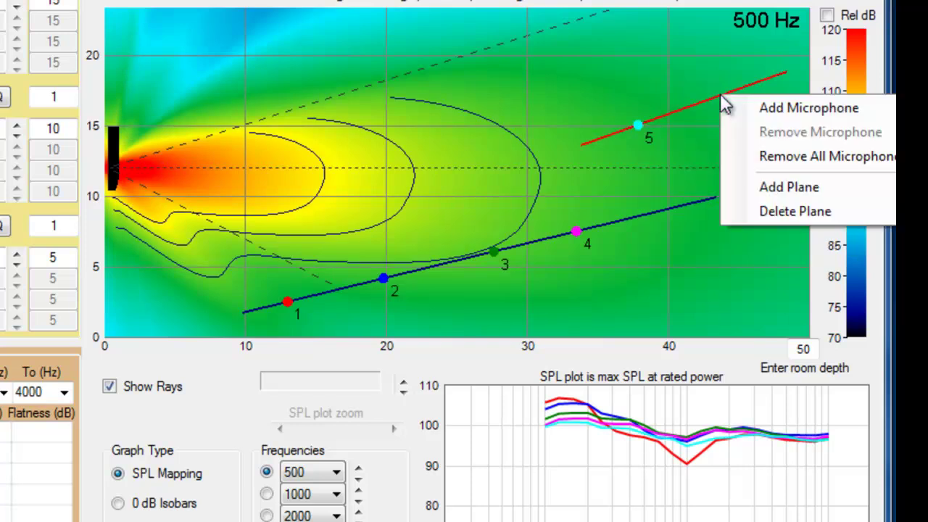
left_click(770, 108)
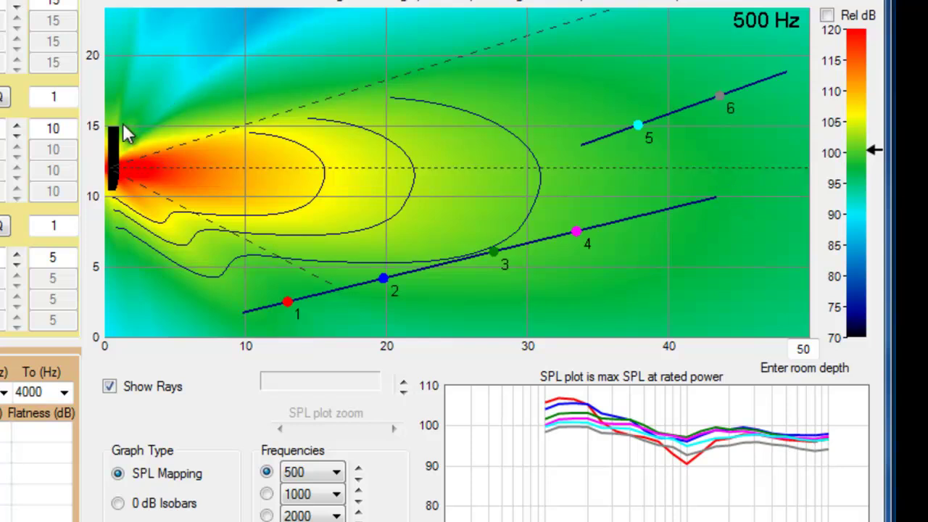
left_click_drag(120, 131, 175, 107)
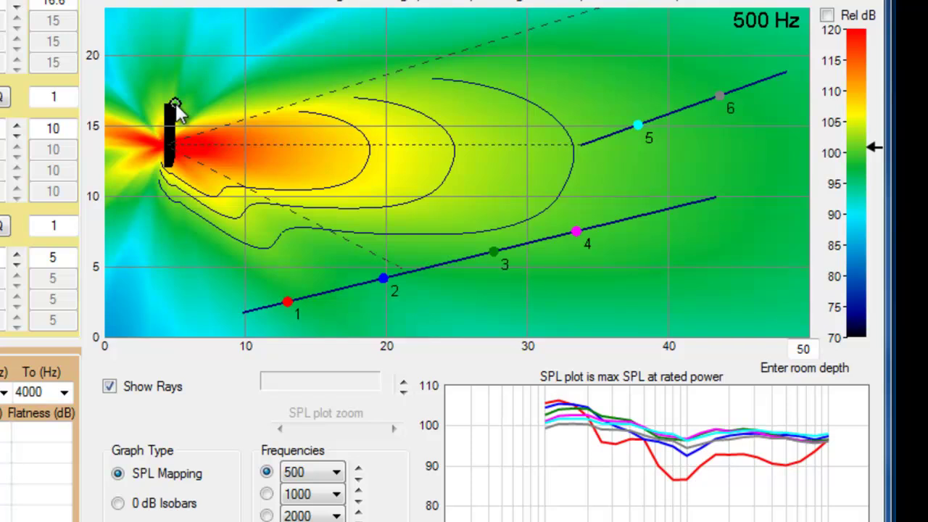
left_click_drag(175, 104, 119, 129)
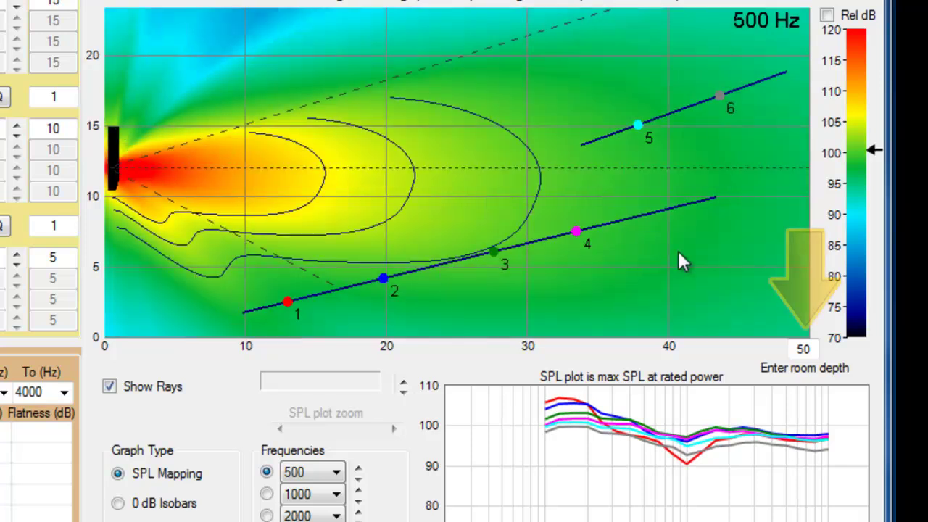
Enter 50 ft as the room depth in the 'Enter room depth' box.
double_click(798, 349)
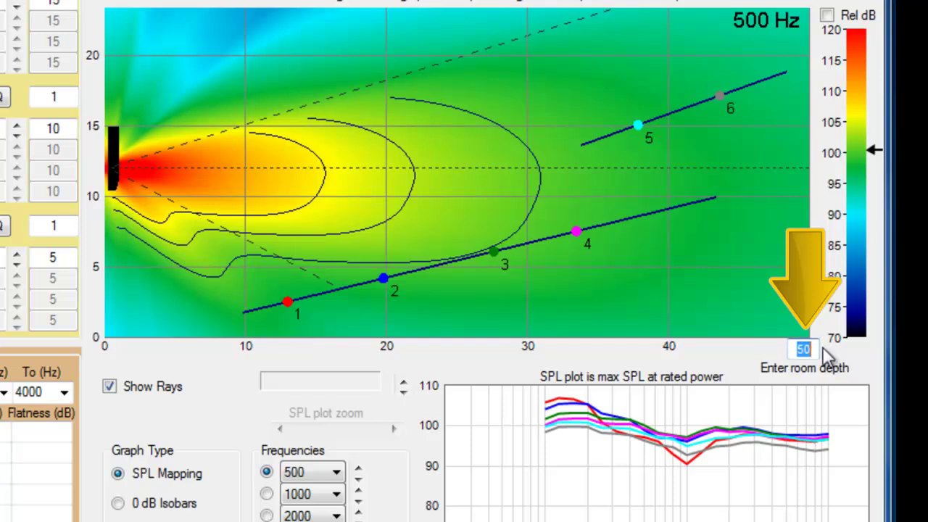
type("60")
key("Return")
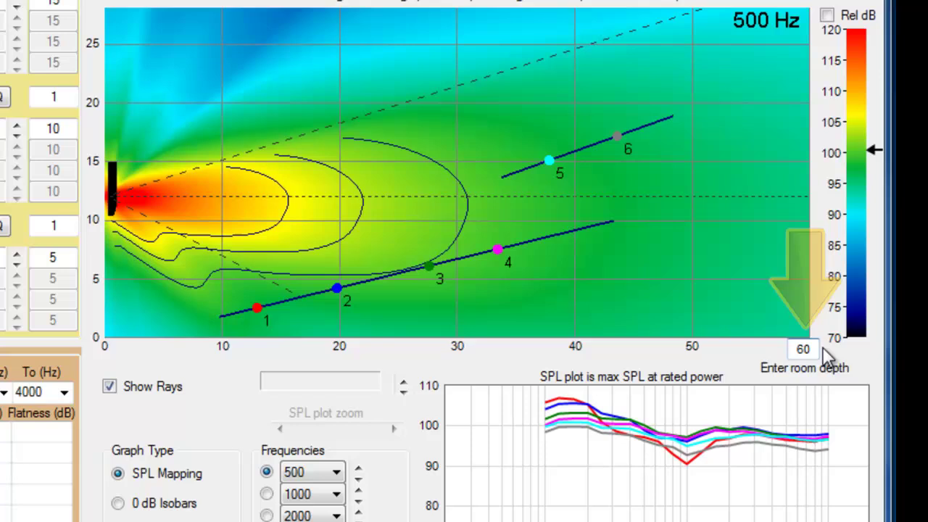
double_click(797, 349)
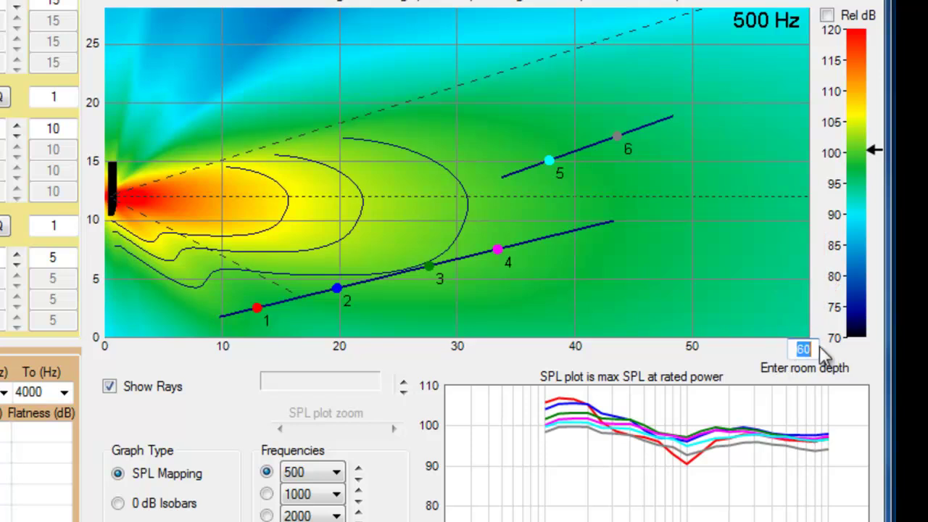
type("50")
key("Return")
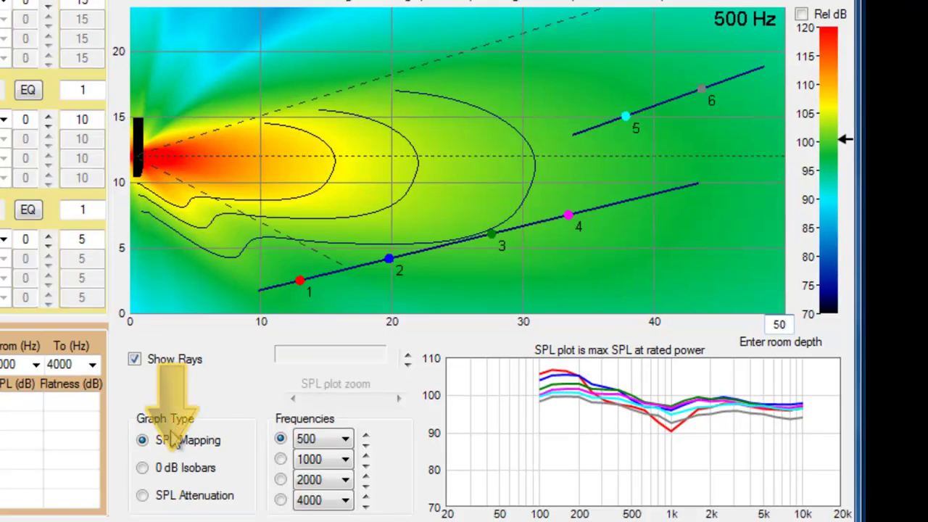
Switch to 0 dB Isobars and add the 1000, 2000 and 4000 Hz curves.
left_click(144, 468)
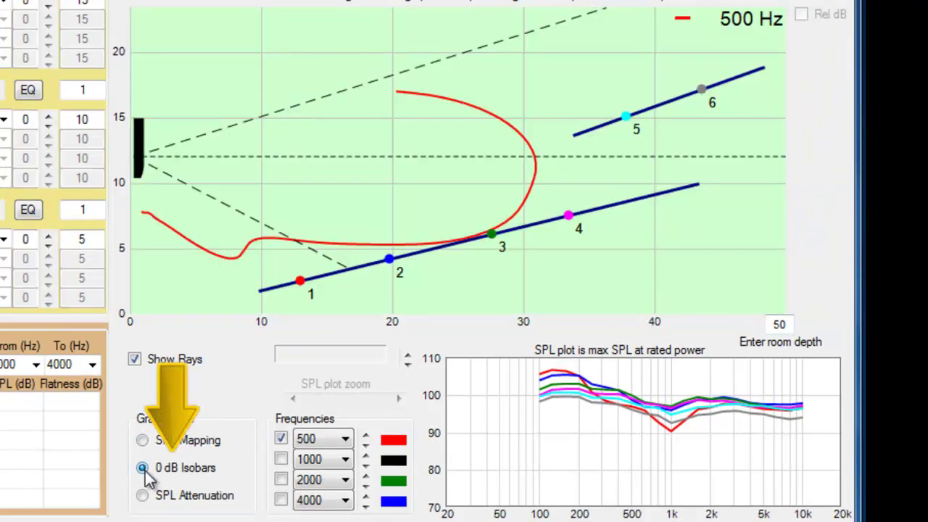
left_click(281, 458)
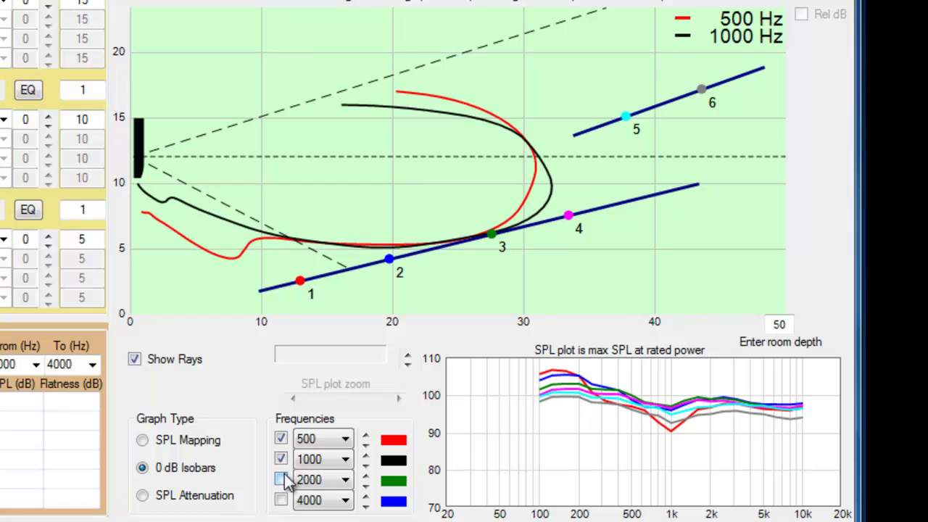
left_click(282, 480)
left_click(283, 499)
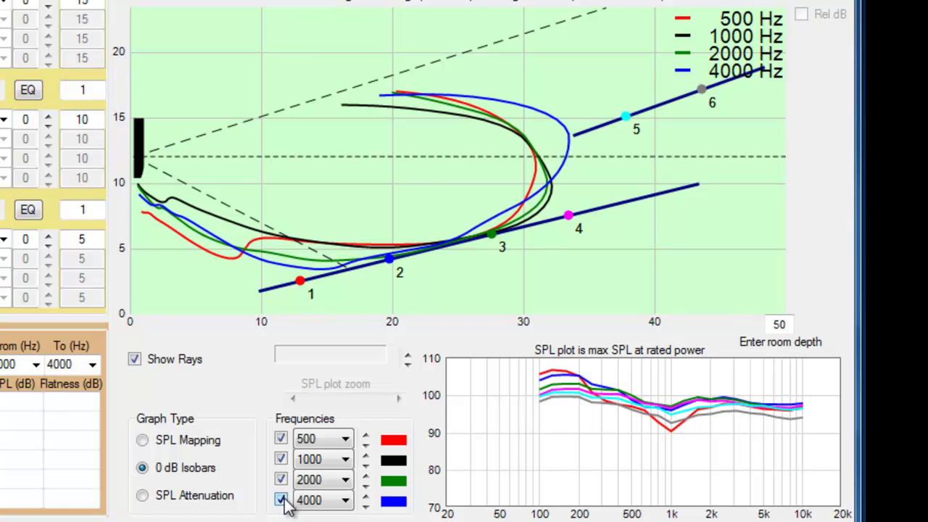
Try 315 Hz for the first isobar frequency, then set it back to 500 Hz.
left_click(343, 443)
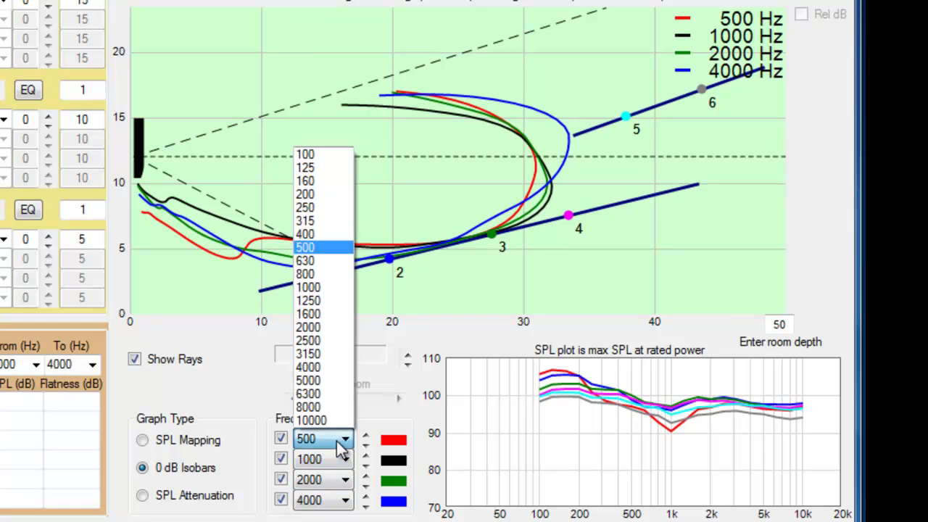
left_click(324, 221)
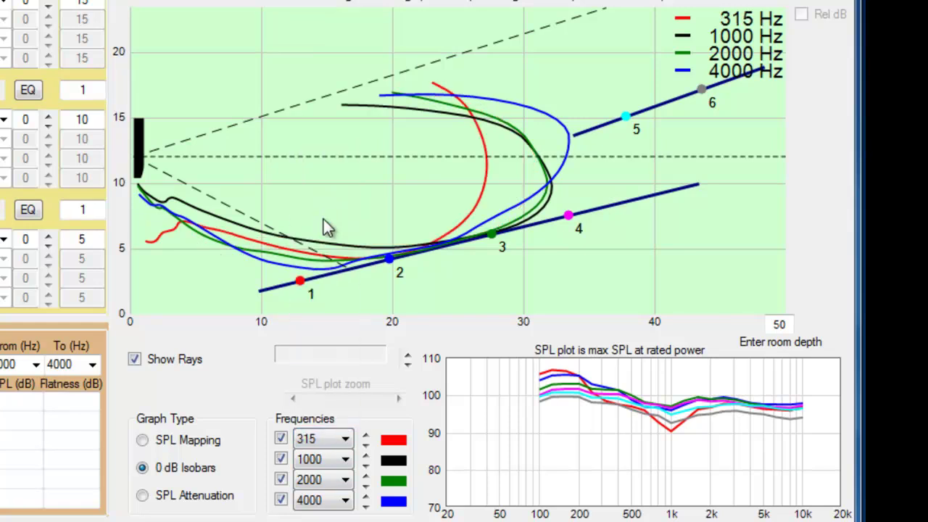
left_click(346, 442)
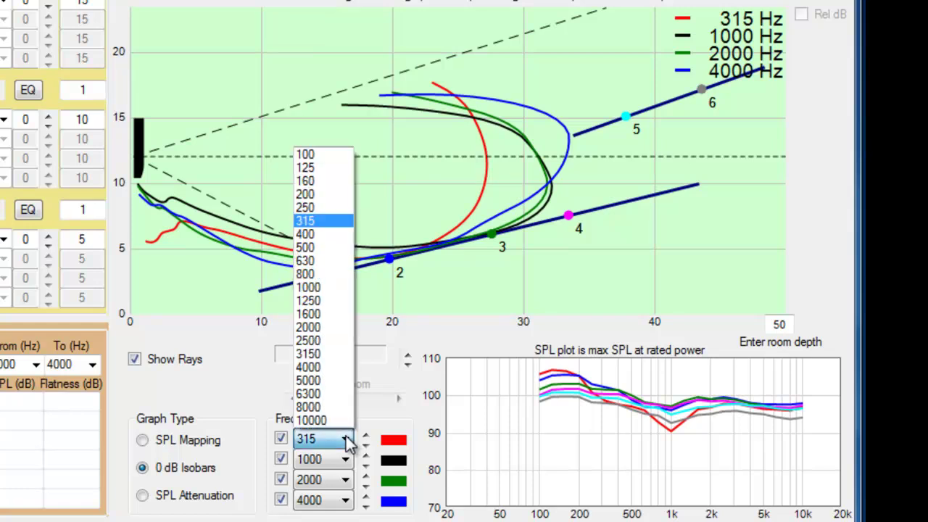
left_click(324, 257)
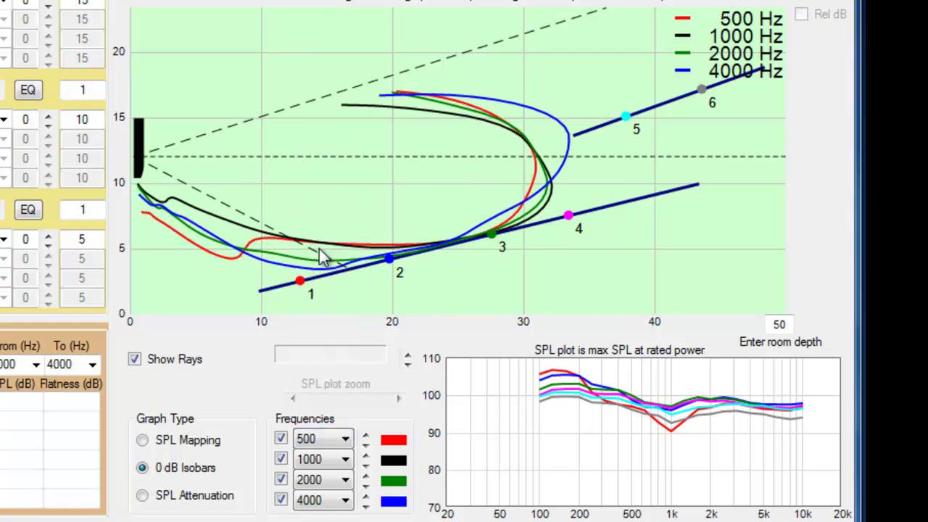
Show SPL Attenuation curves and drag the SPL zoom slider right to rescale them.
left_click(142, 496)
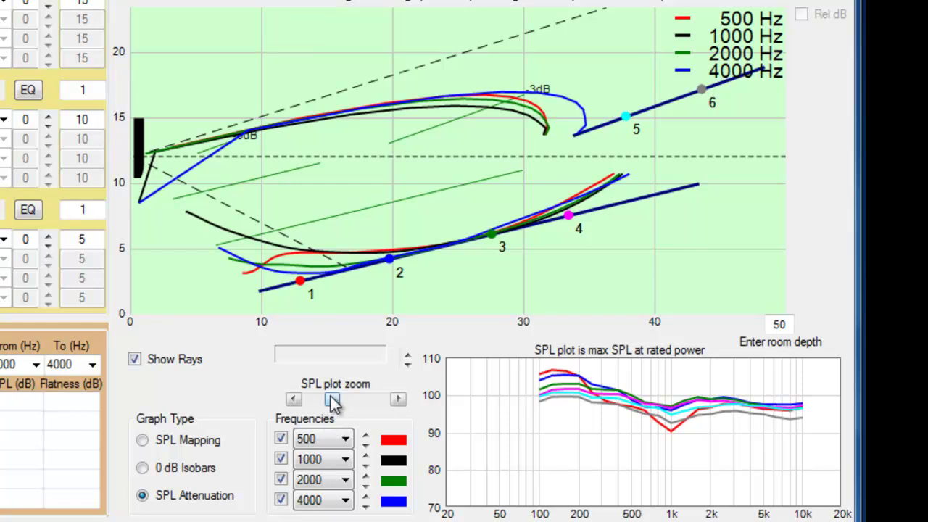
left_click_drag(332, 403, 365, 404)
Return to SPL Mapping, briefly enable speakers 2 and 3, then keep only speaker 1 (70J & 70JE).
left_click(142, 440)
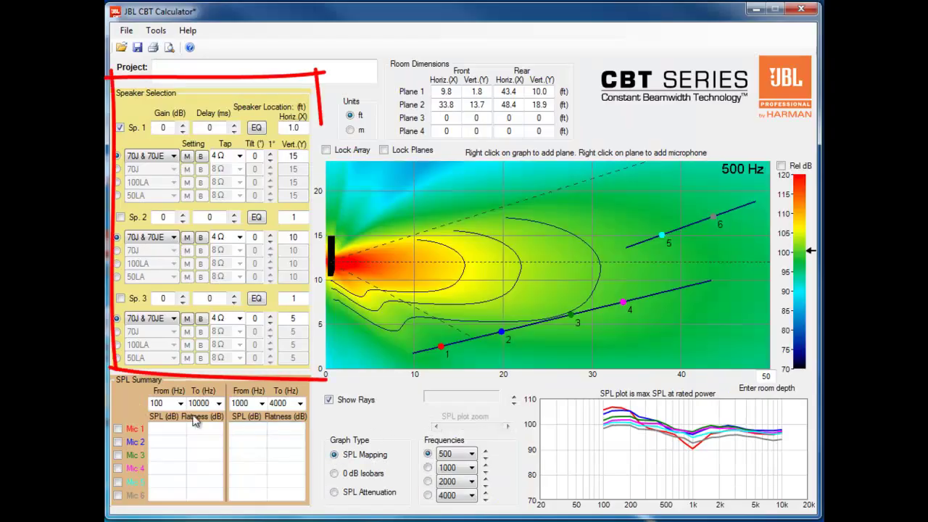
left_click(120, 217)
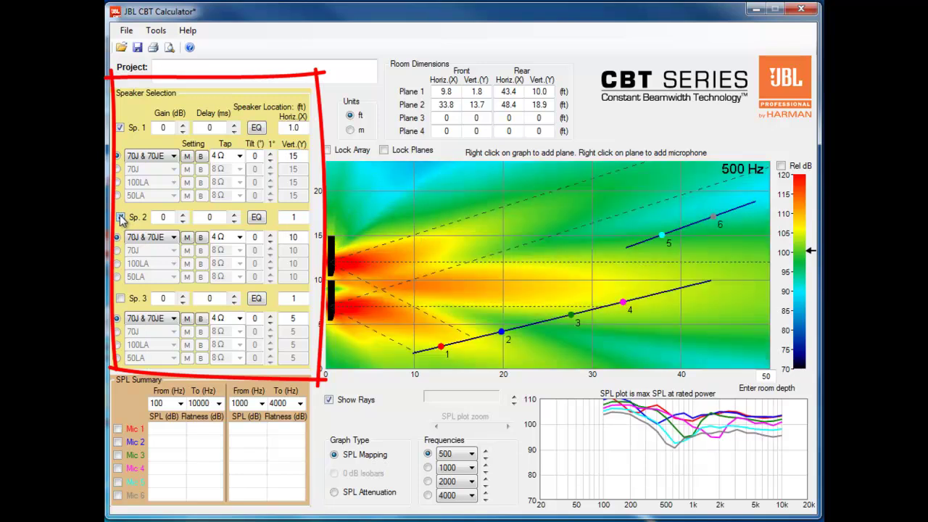
left_click(121, 300)
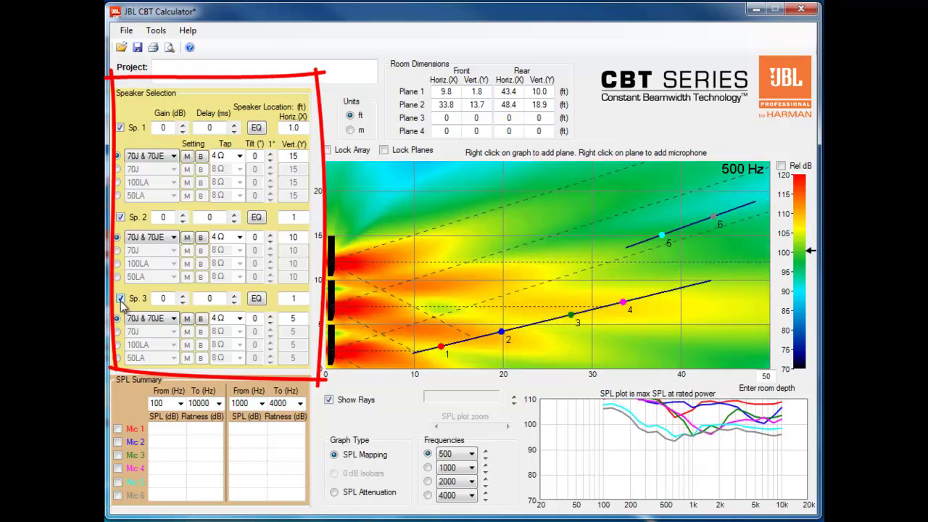
left_click(121, 298)
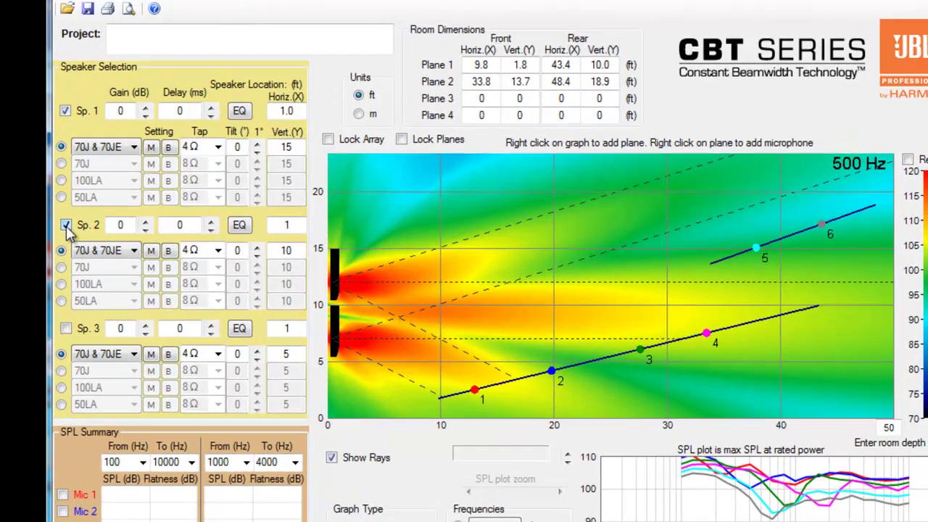
left_click(119, 217)
left_click(169, 156)
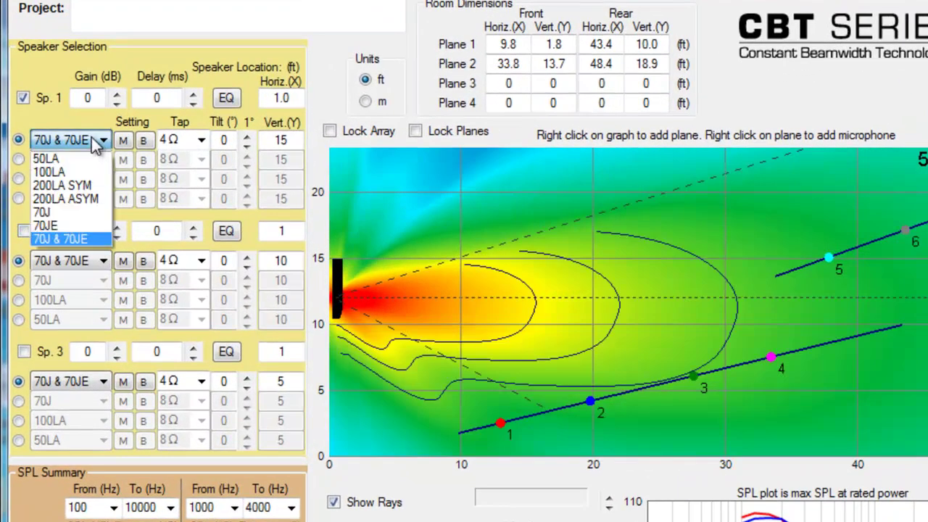
left_click(94, 143)
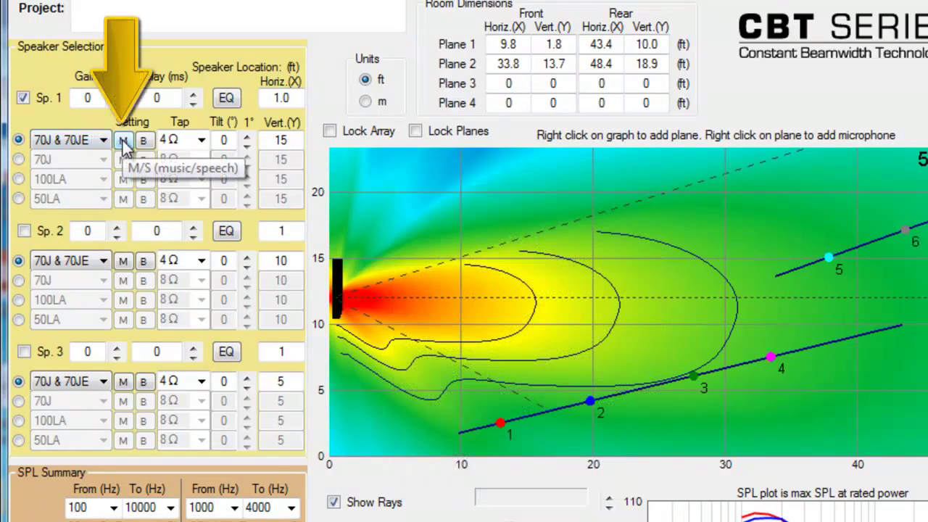
left_click(123, 141)
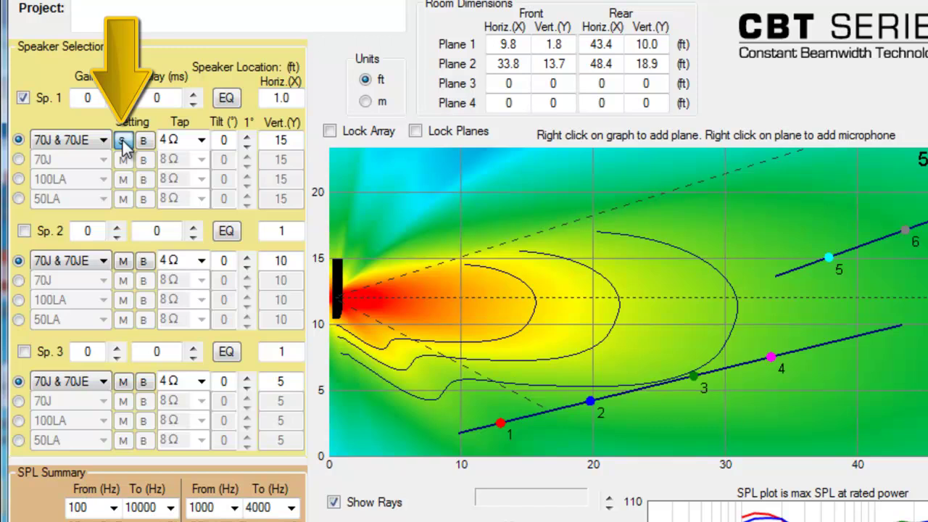
left_click(123, 140)
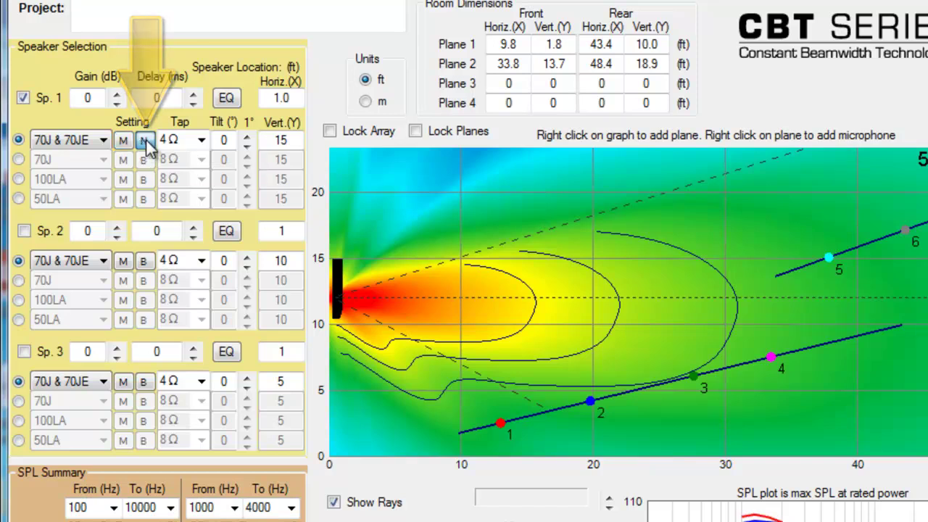
left_click(145, 142)
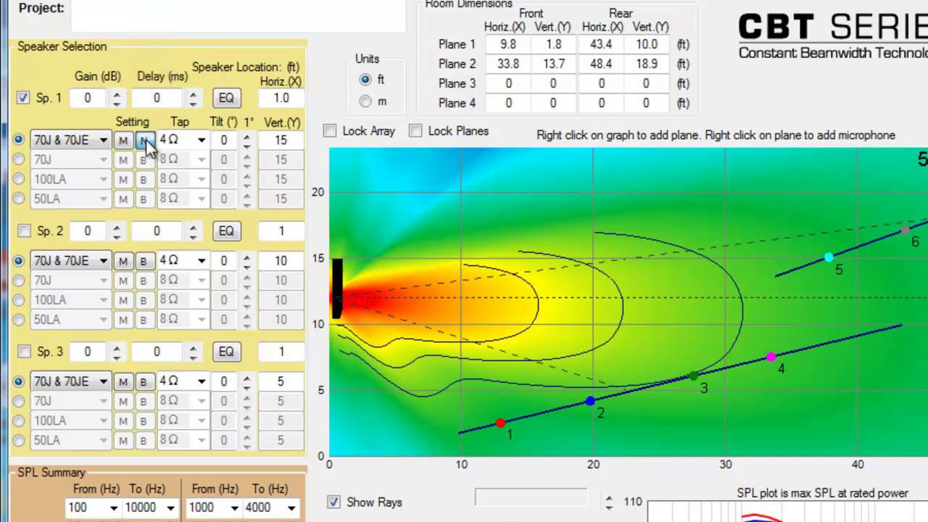
left_click(147, 142)
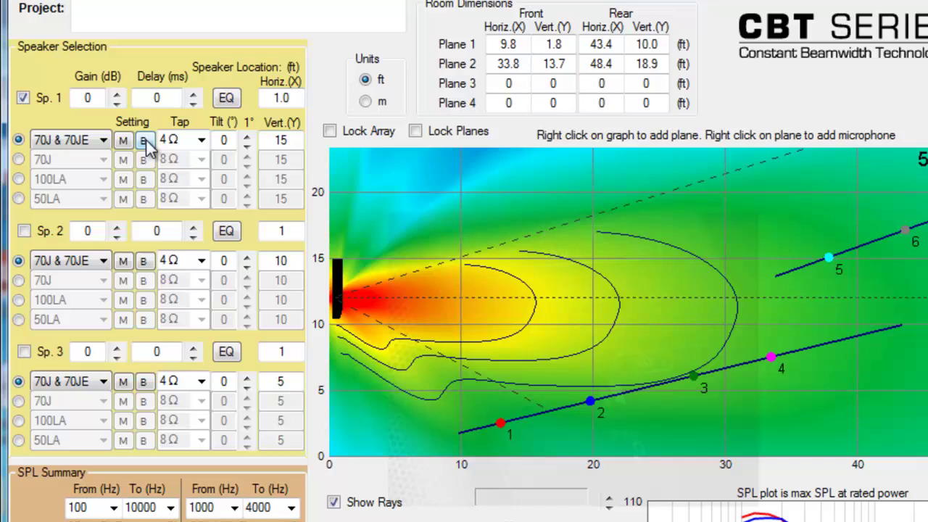
Keep speaker 1's tap at 4 Ω and tilt it down to -2 degrees.
left_click(200, 140)
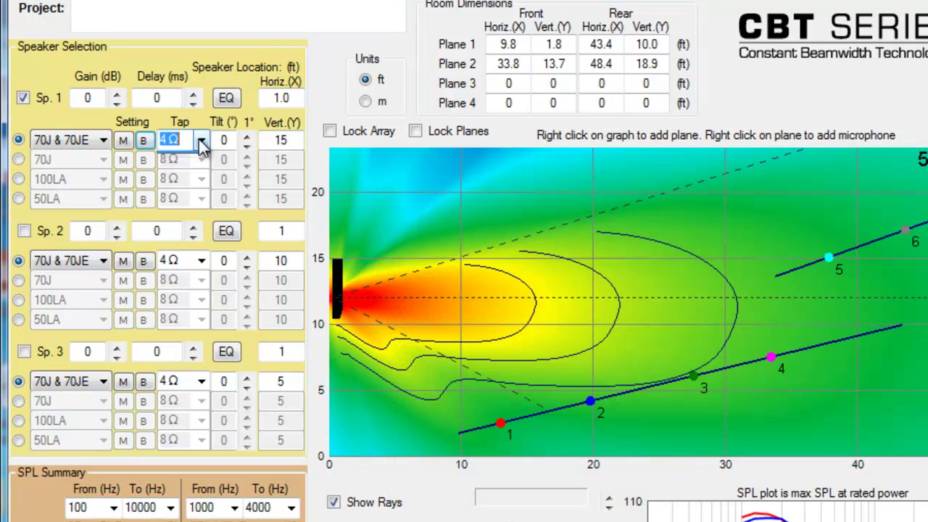
left_click(201, 141)
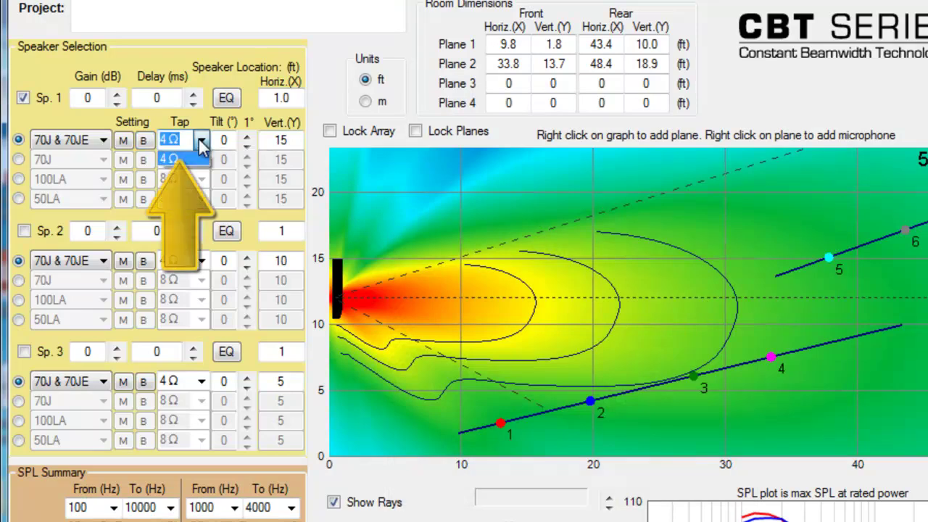
left_click(202, 144)
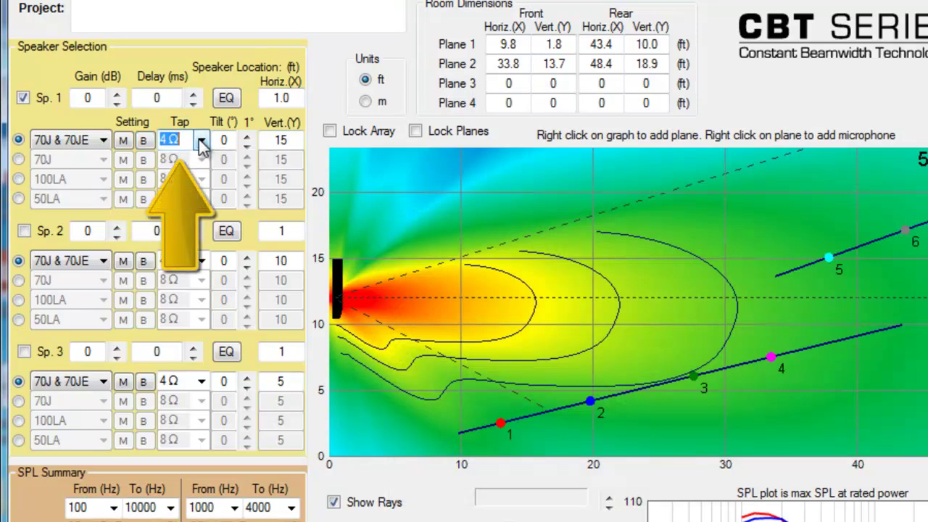
left_click(246, 146)
left_click(247, 146)
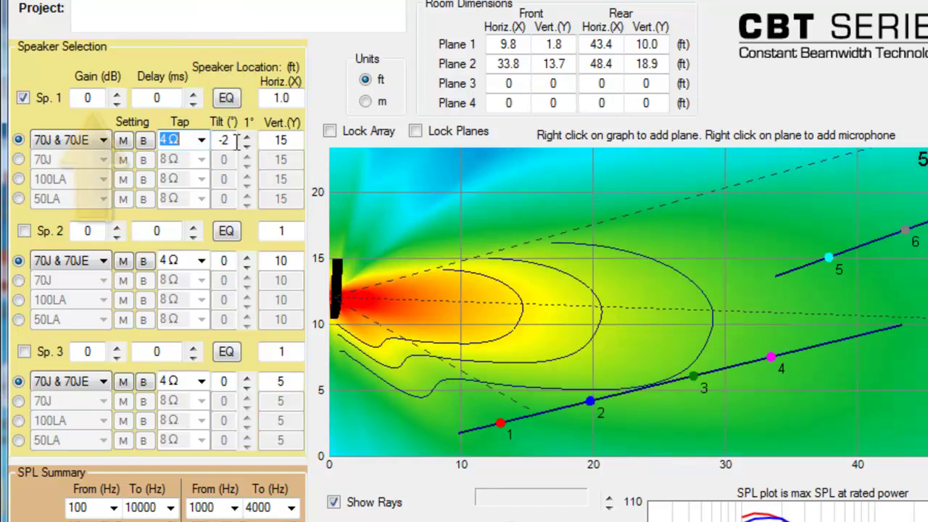
Lower speaker 1's gain in half-dB steps to -2.5 dB.
left_click(116, 103)
left_click(116, 103)
left_click(116, 103)
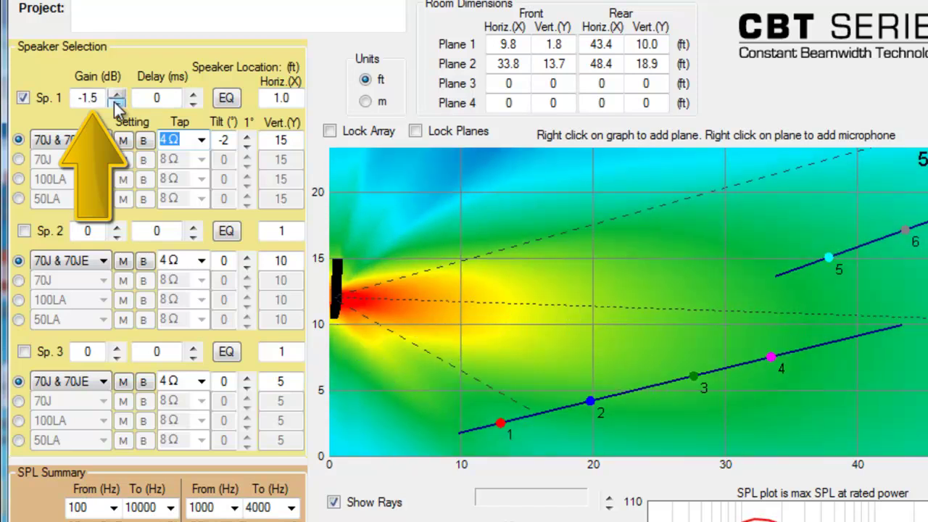
left_click(116, 103)
left_click(114, 102)
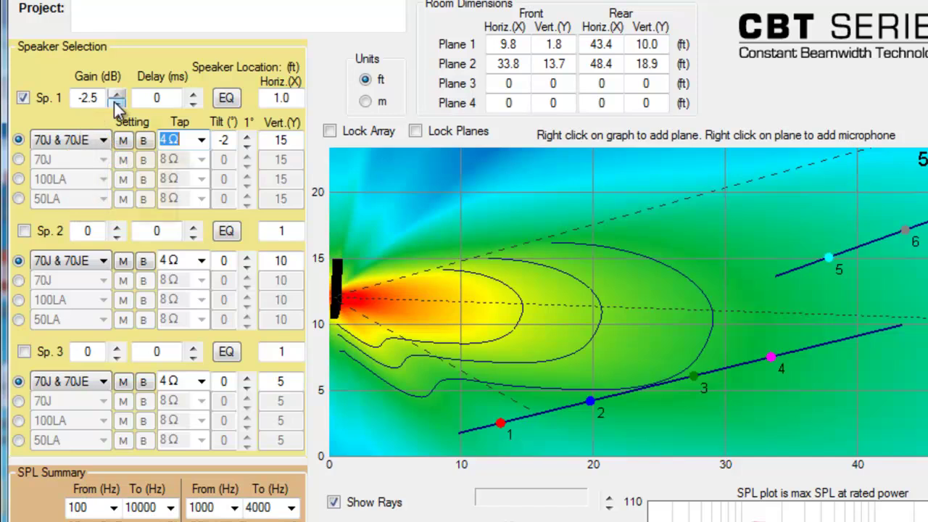
Raise speaker 1's delay three steps, then return it to 0 ms.
left_click(192, 94)
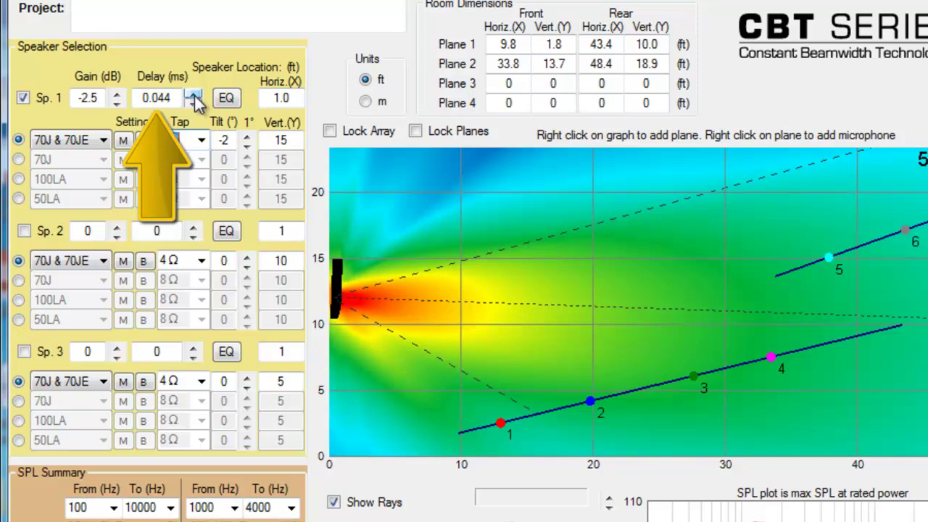
left_click(193, 94)
left_click(193, 94)
left_click(193, 102)
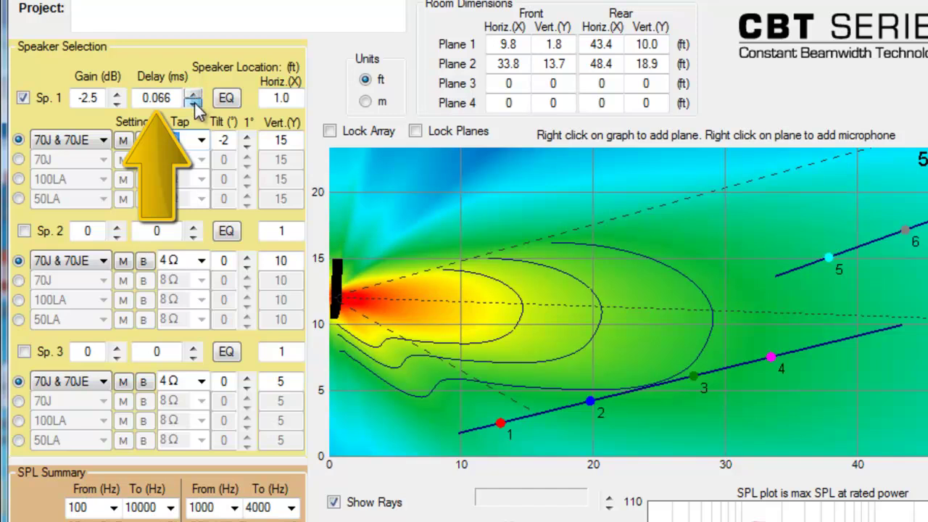
left_click(193, 102)
left_click(193, 102)
left_click(193, 102)
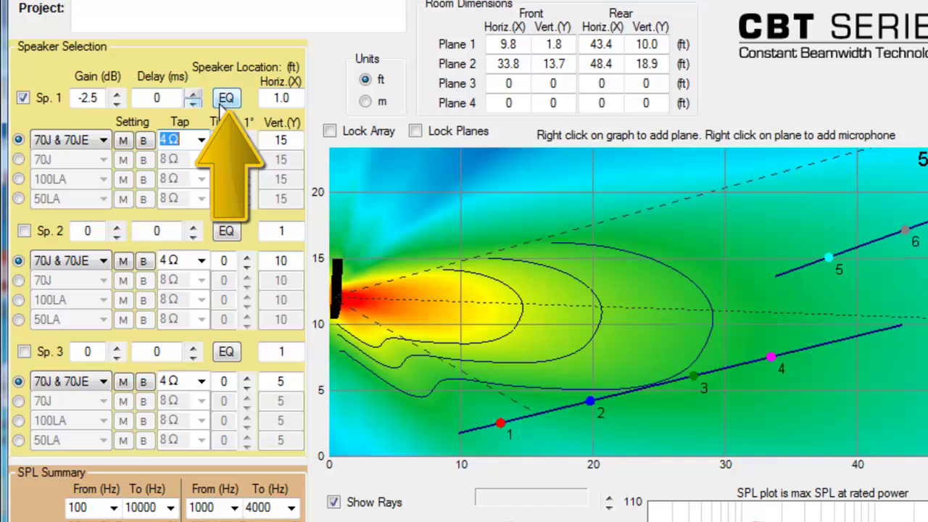
left_click(226, 99)
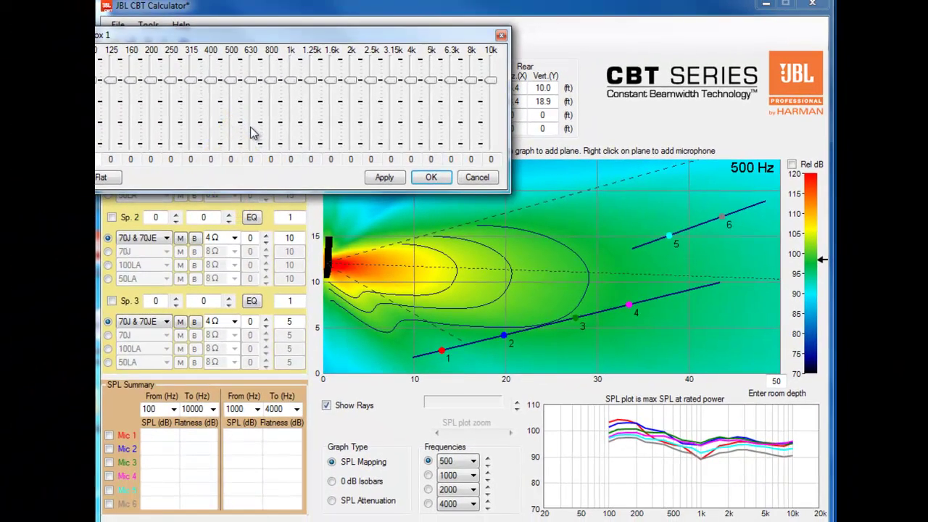
left_click_drag(238, 42, 337, 69)
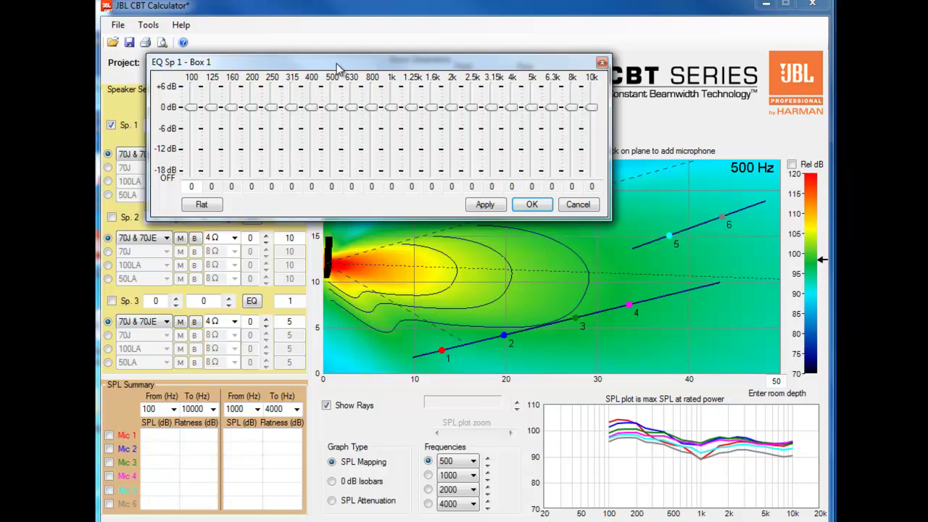
left_click(392, 118)
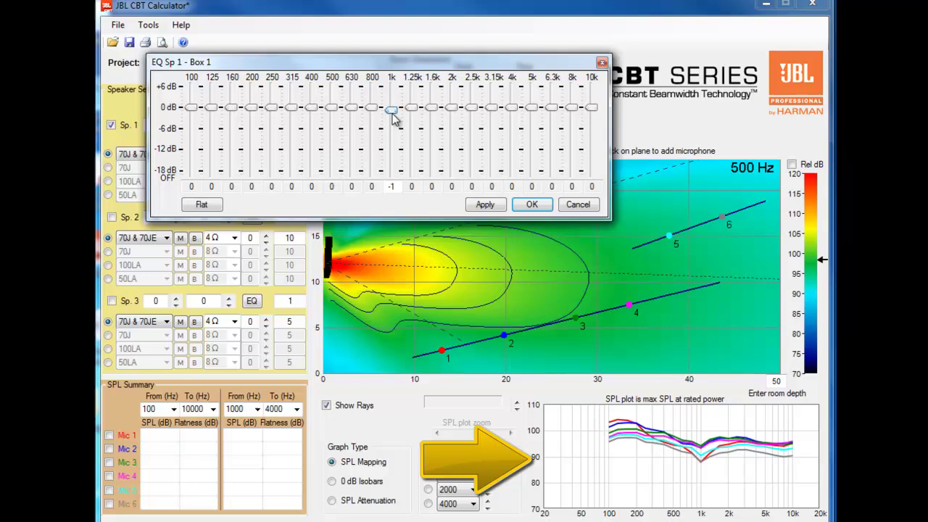
mouse_move(392, 118)
left_mouse_down()
mouse_move(403, 147)
mouse_move(397, 99)
mouse_move(398, 113)
left_mouse_up()
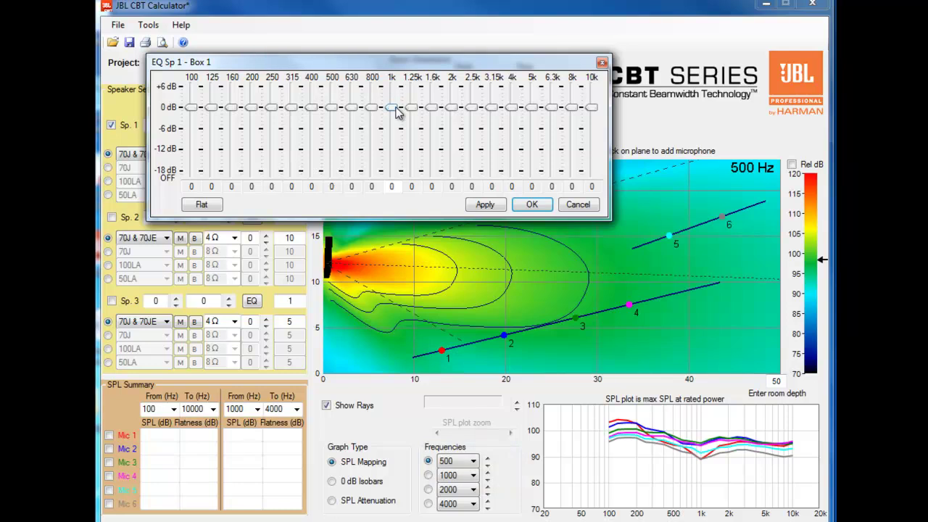
left_click(473, 110)
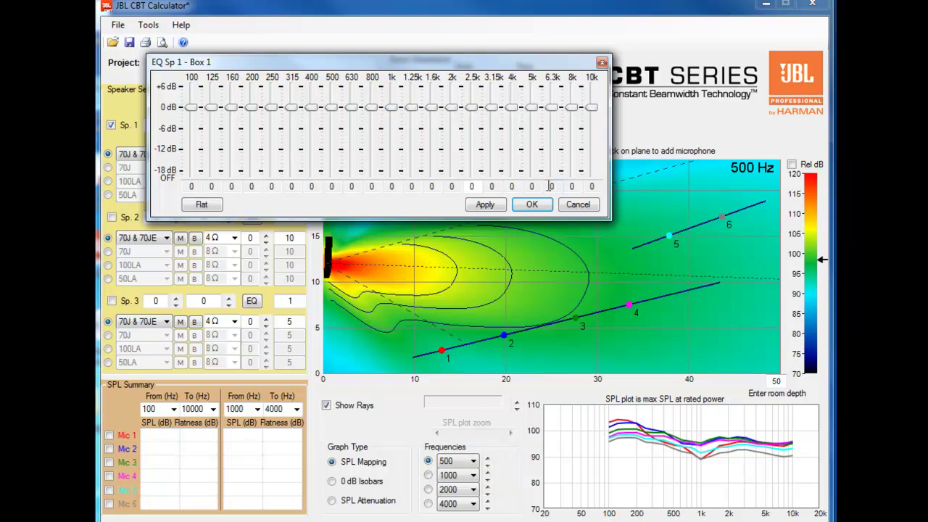
left_click(577, 205)
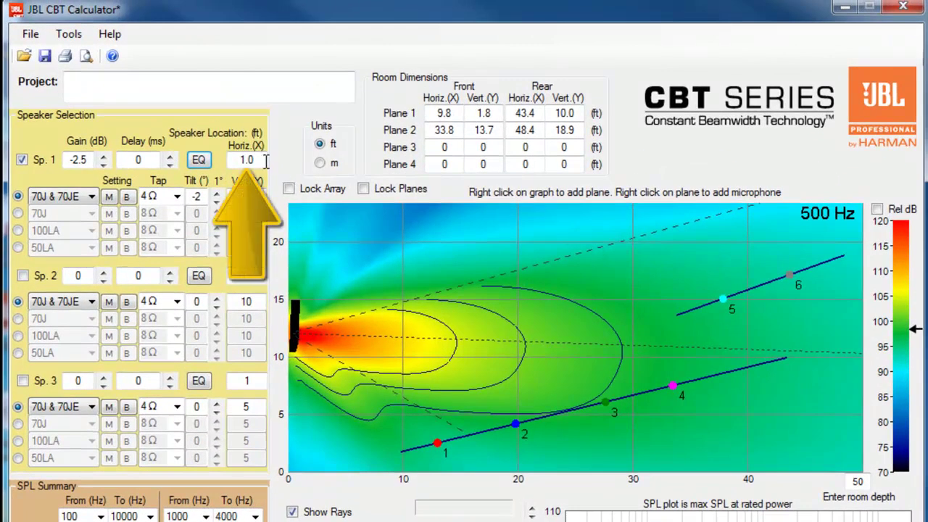
Set speaker 1's Horiz.(X) to 2 ft, leaving Vert.(Y) at 15 ft.
left_click_drag(258, 160, 239, 159)
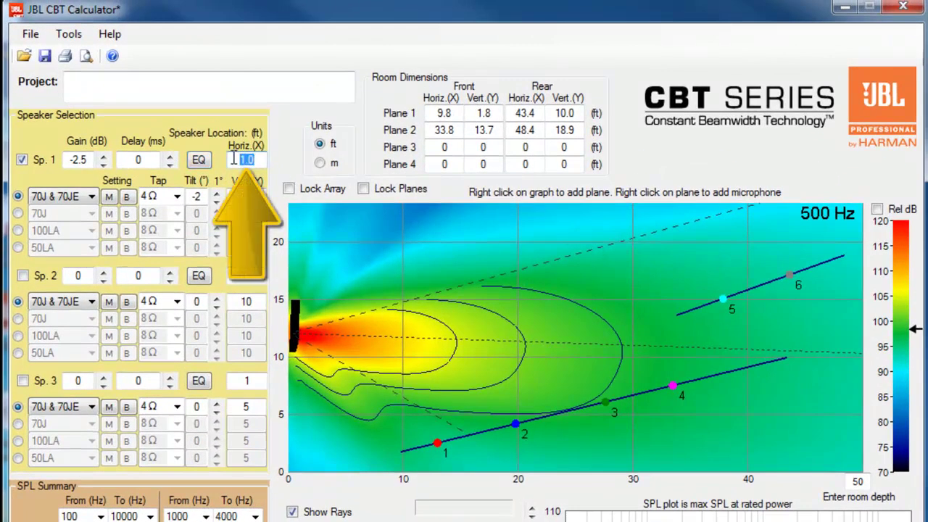
type("2")
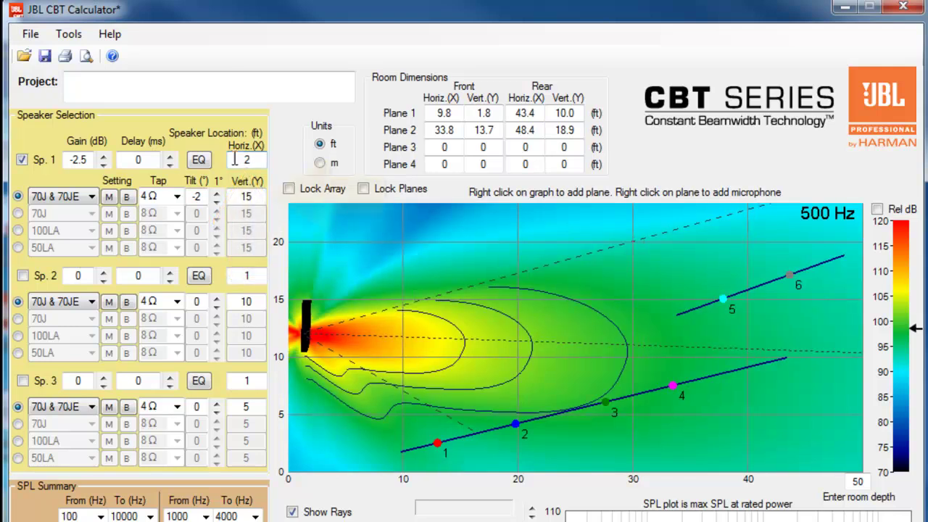
left_click_drag(257, 196, 240, 197)
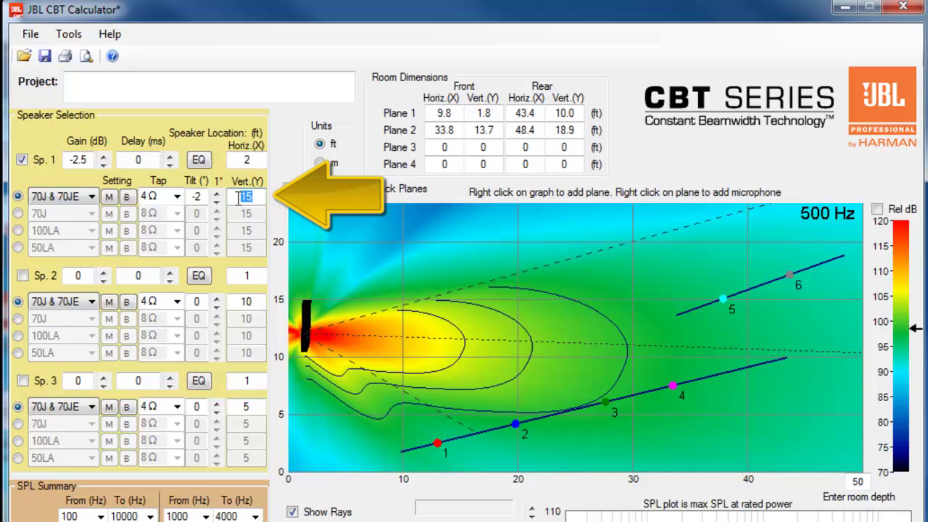
left_click(246, 197)
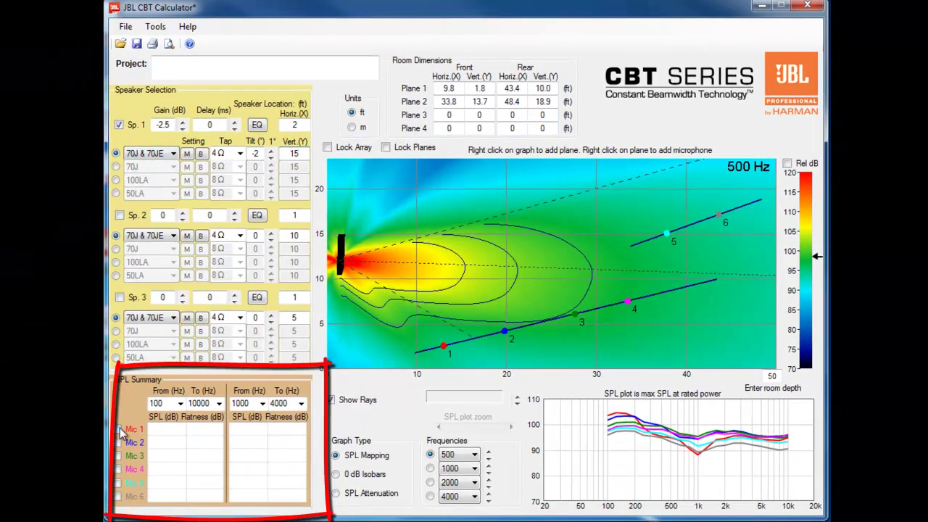
Tick Mic 1, Mic 2, Mic 3 and Mic 4 in the SPL Summary panel.
left_click(118, 429)
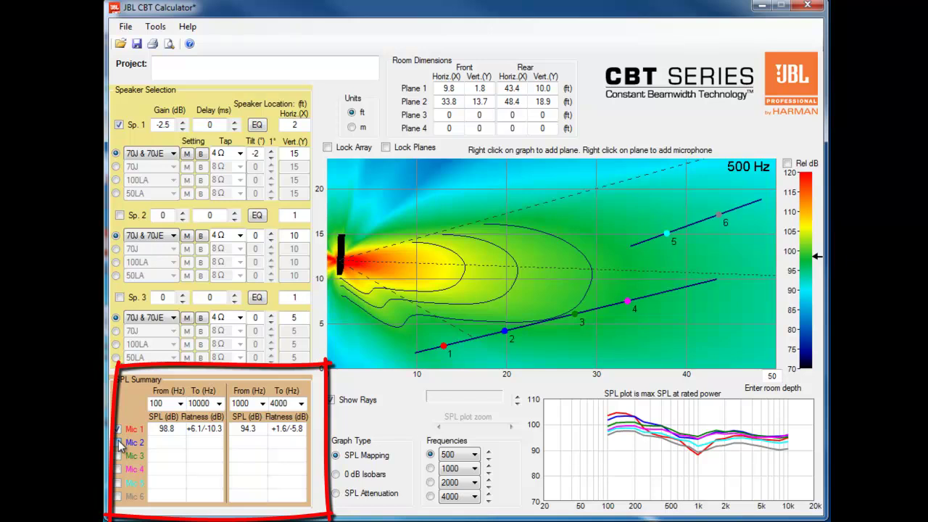
left_click(118, 442)
left_click(118, 455)
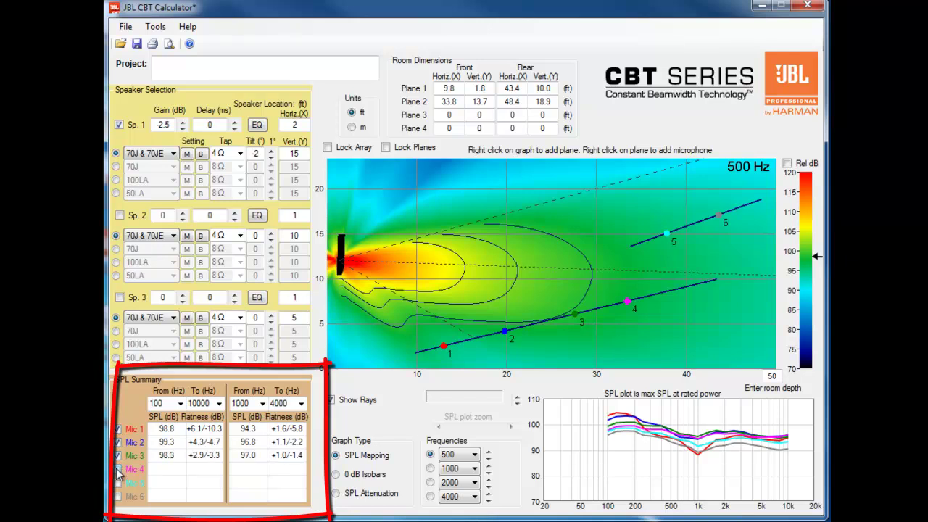
left_click(118, 469)
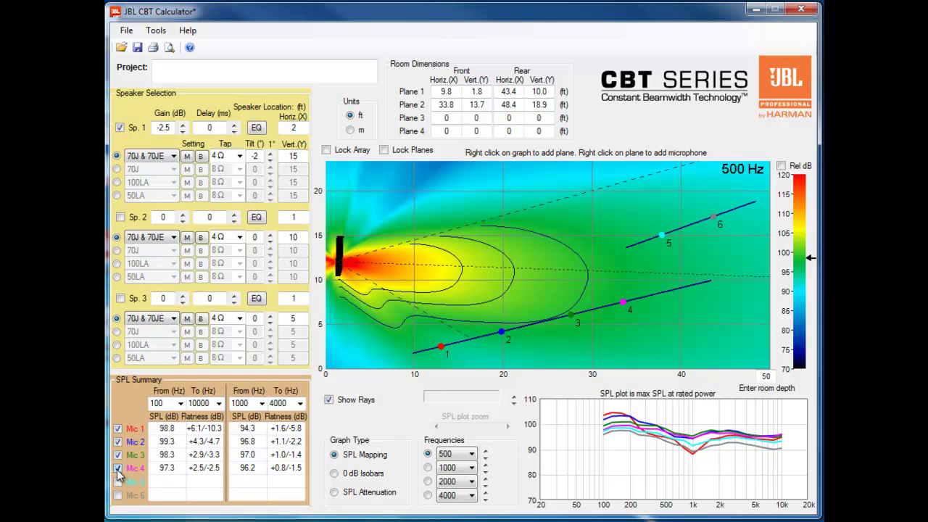
left_click(158, 32)
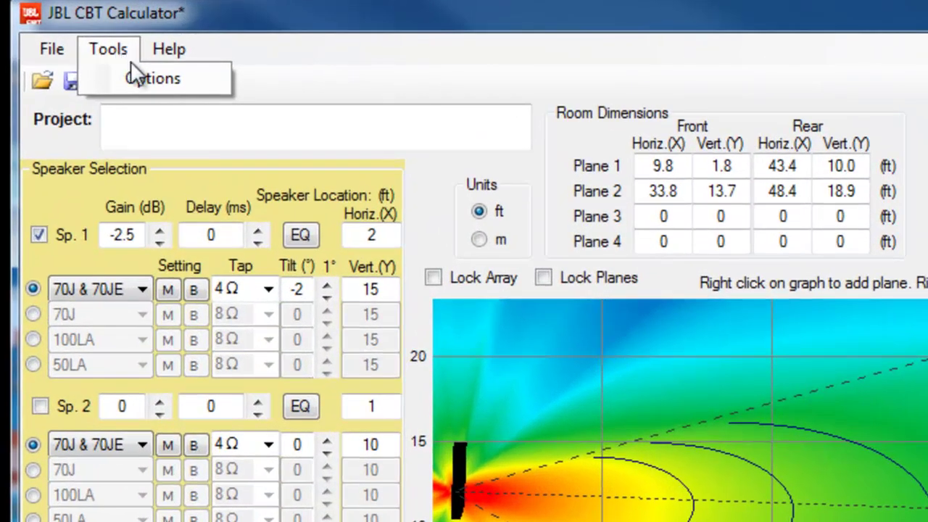
left_click(140, 76)
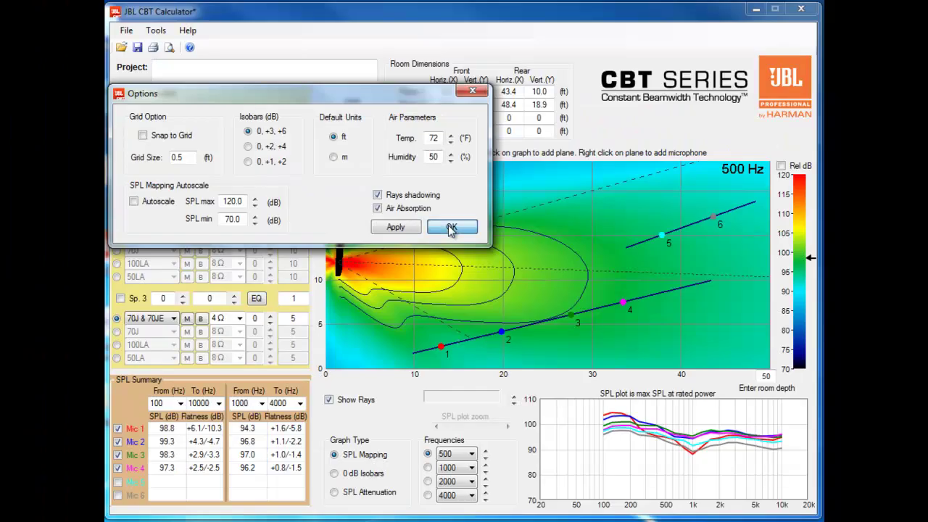
left_click(668, 424)
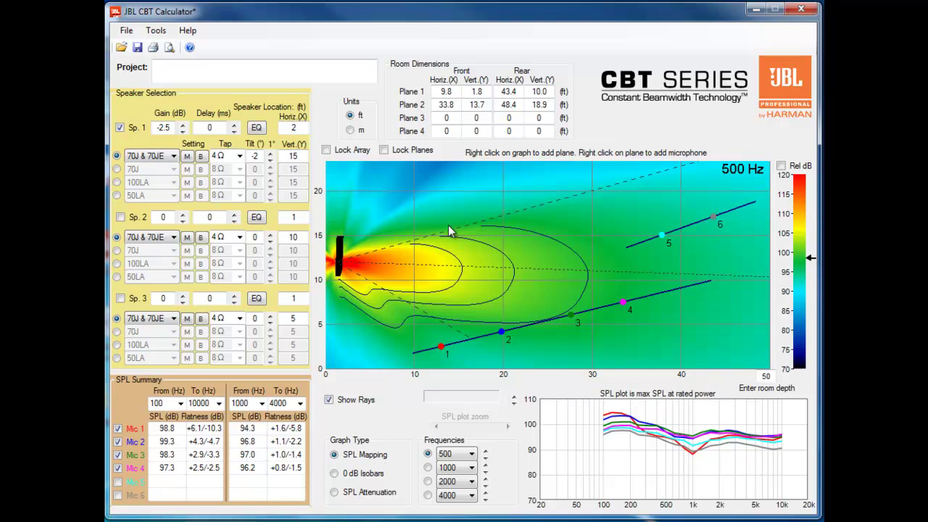
Enter 'Name Here' as the project name in the Project field.
left_click(221, 66)
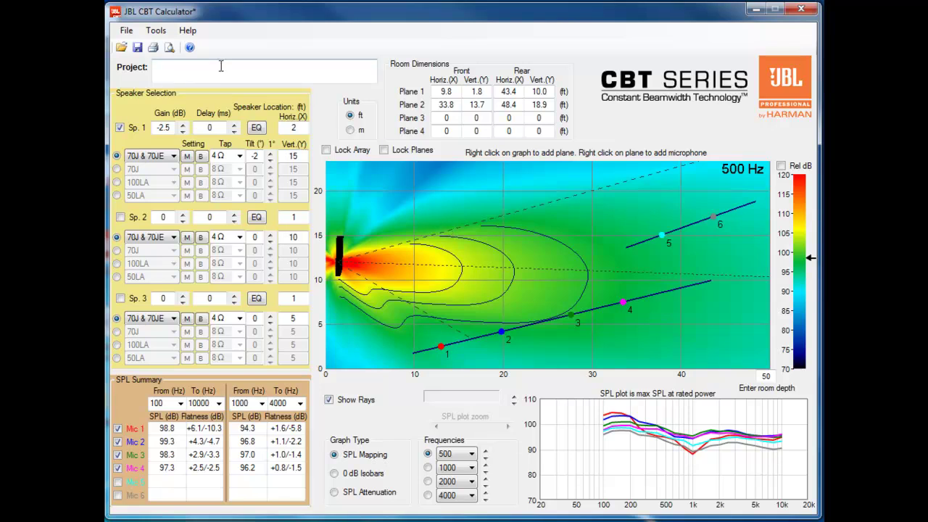
type("Na")
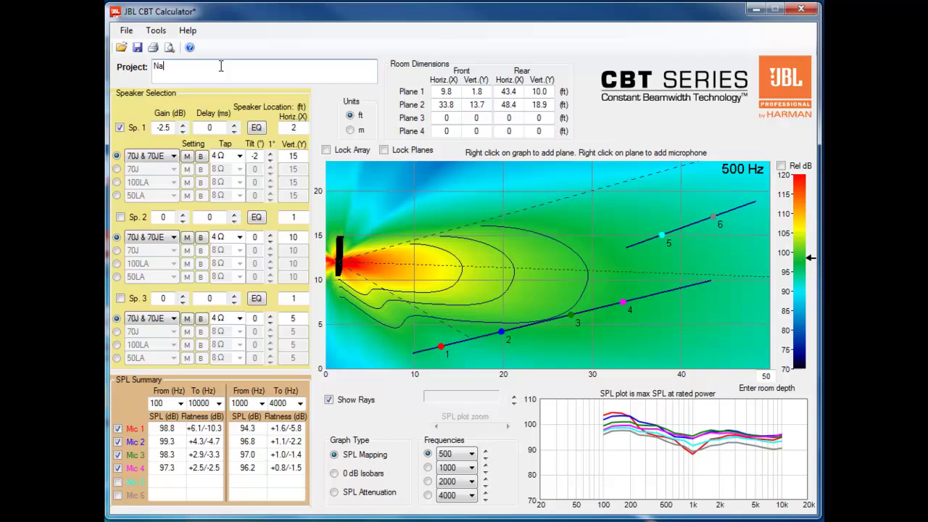
type("me Here")
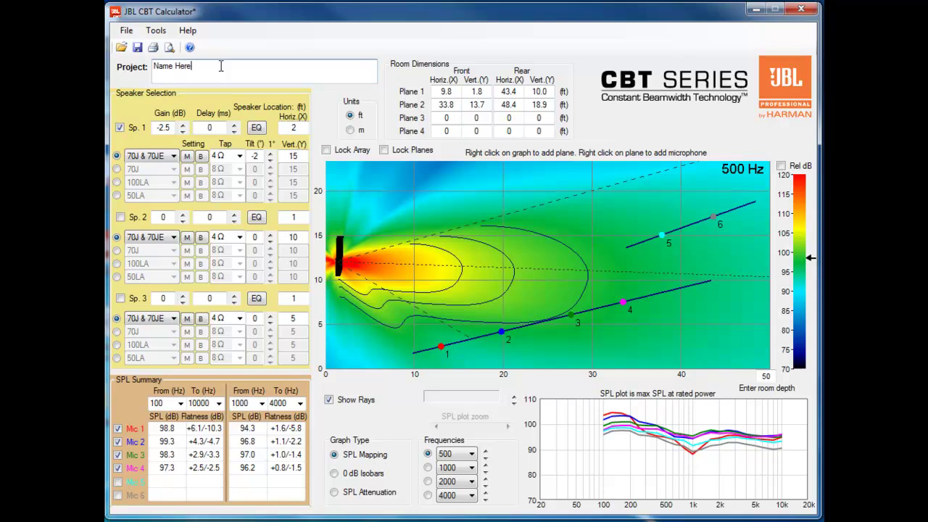